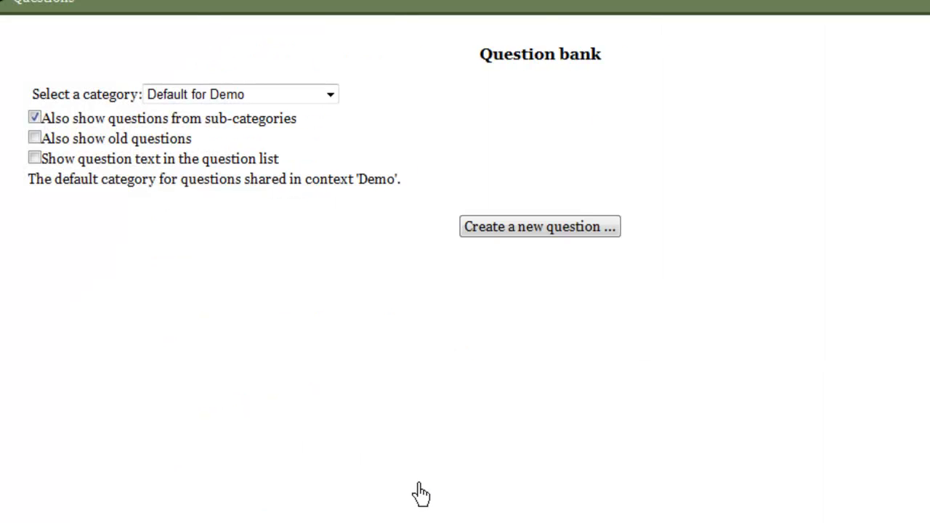
Name the question "demo" and enter the question text "Drag the target to the correct location.".
left_click(211, 150)
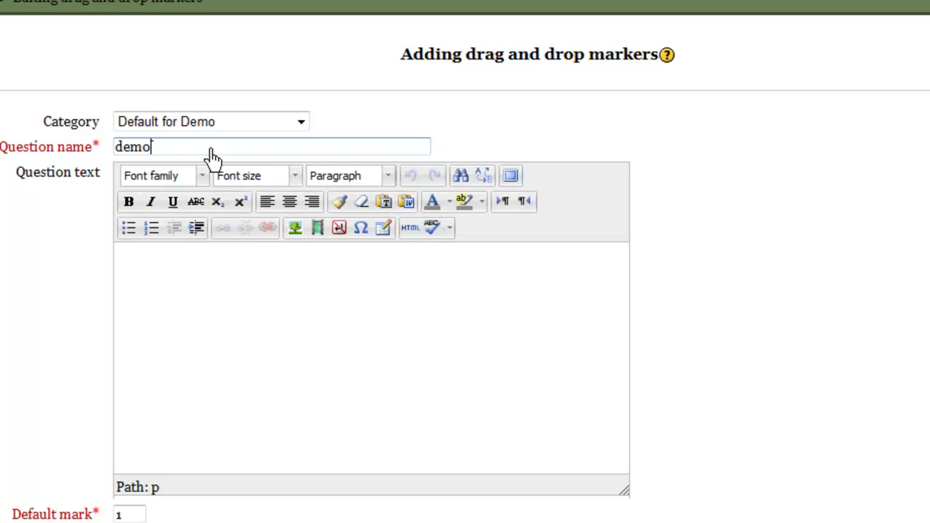
left_click(247, 274)
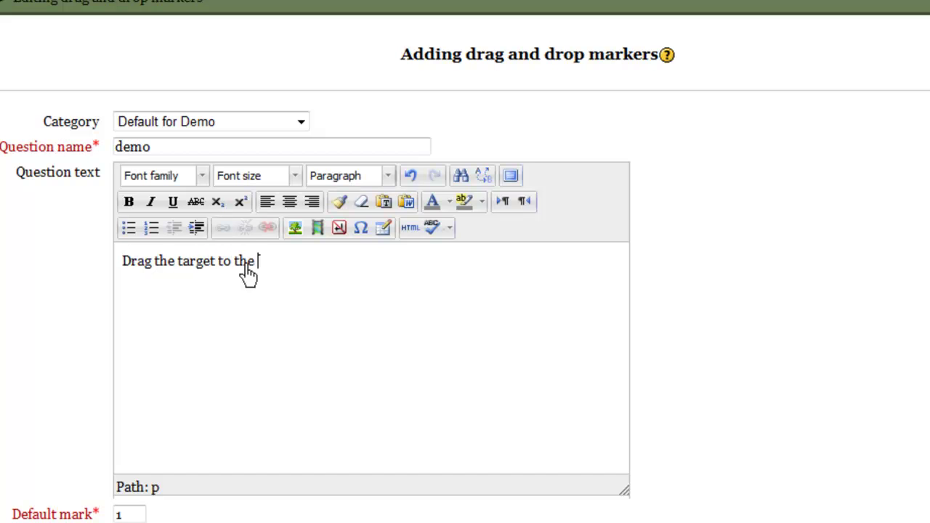
type("ation.")
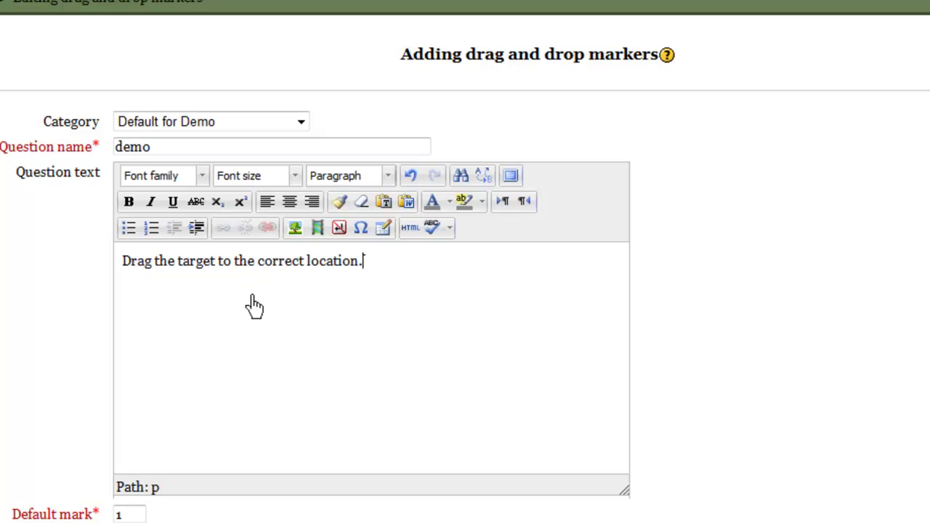
Upload the image file shapes.png as the question's background image.
scroll(251, 320, "down", 6)
scroll(247, 323, "down", 3)
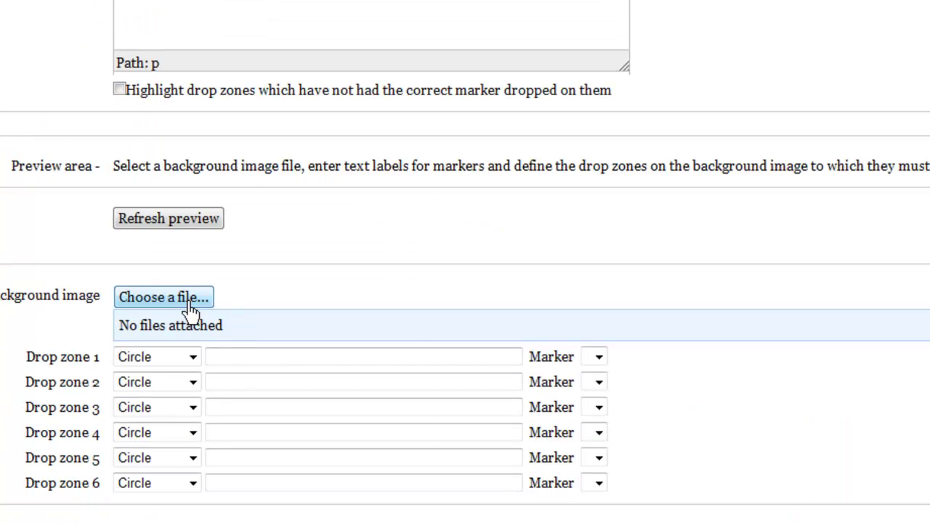
left_click(191, 305)
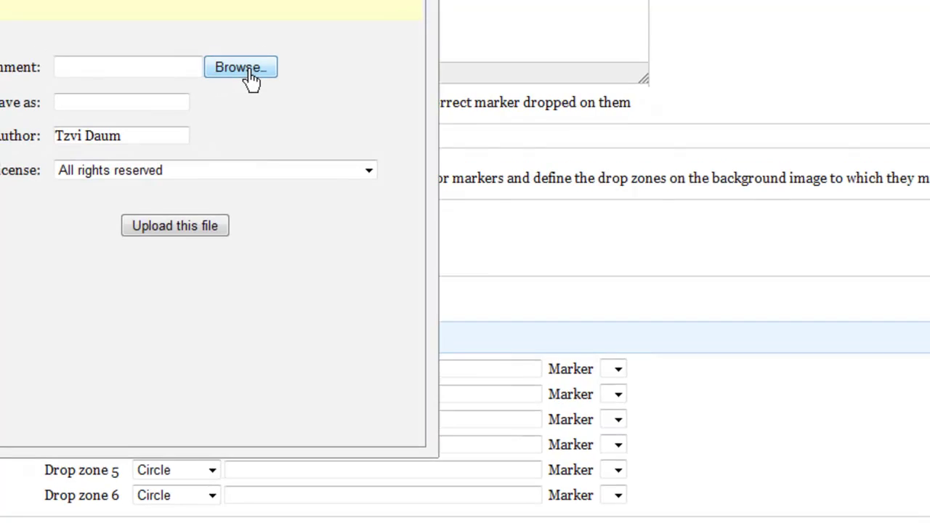
left_click(222, 56)
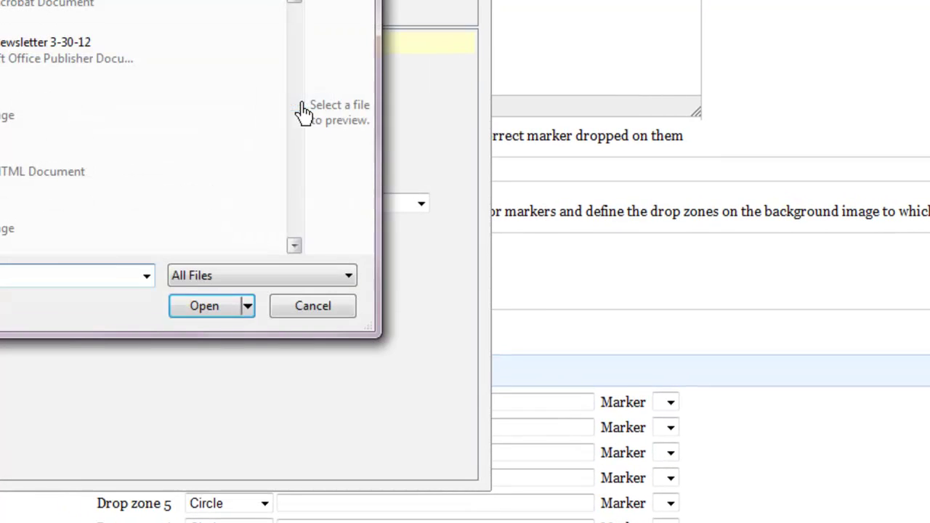
left_click(62, 129)
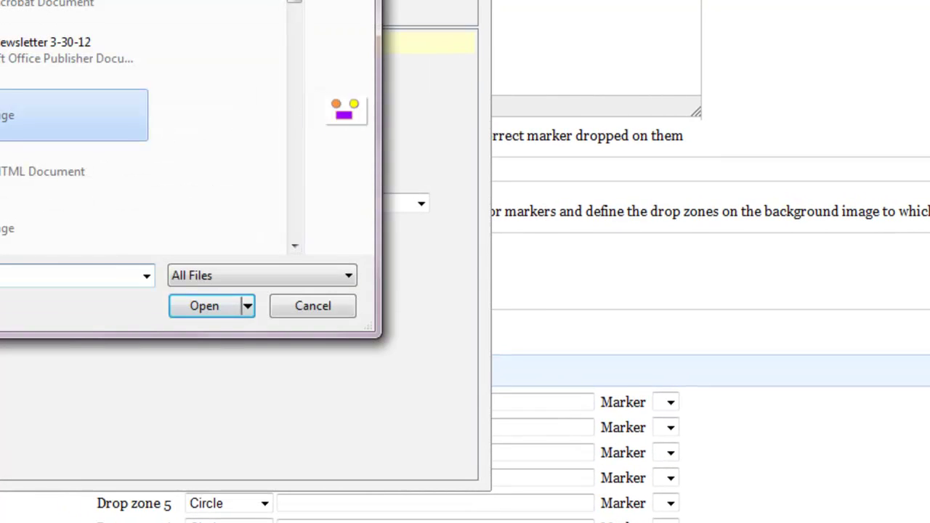
left_click(202, 314)
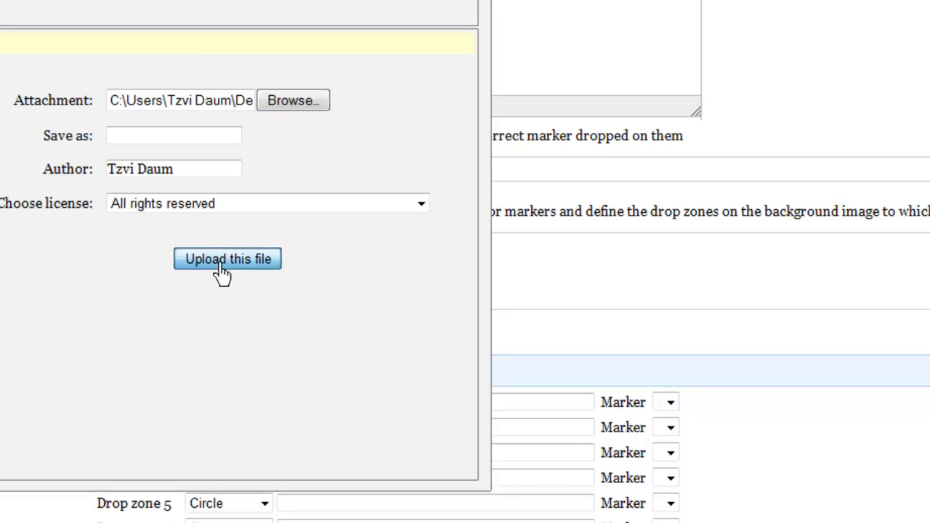
left_click(223, 263)
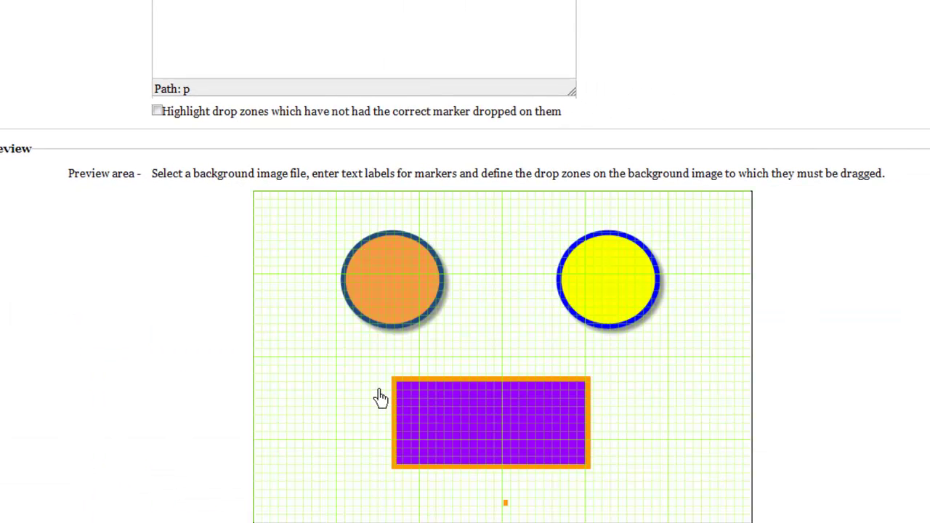
Define drop zone 1 as a circle over the orange circle with the coordinates 150,100;65.
scroll(380, 398, "down", 2)
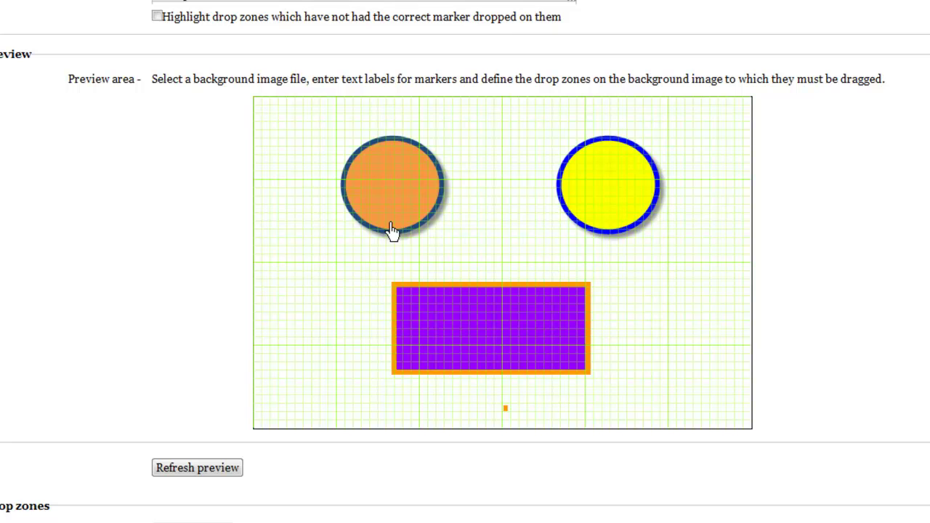
scroll(345, 297, "down", 3)
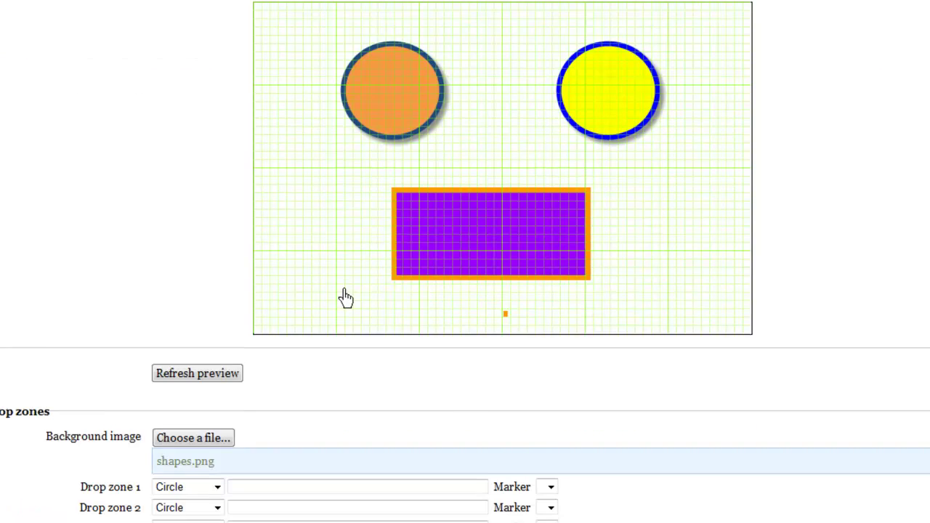
left_click(290, 396)
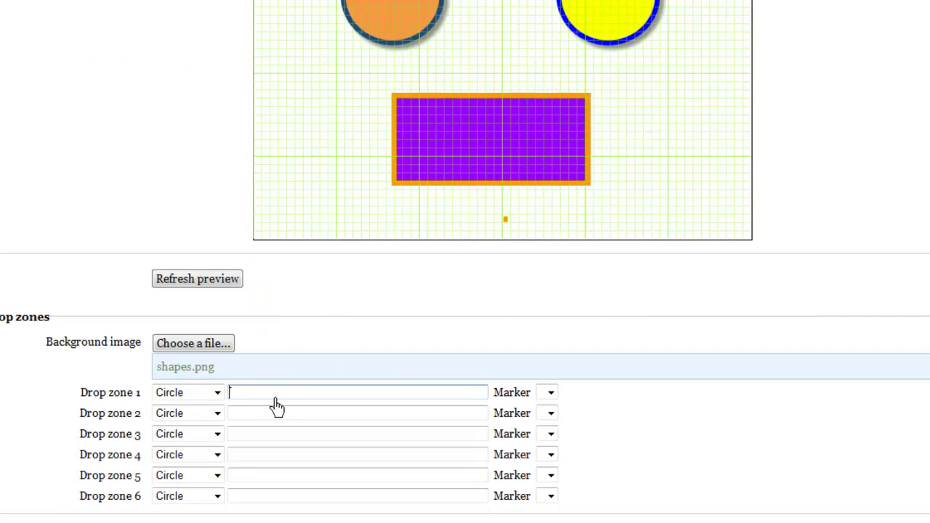
scroll(277, 406, "up", 3)
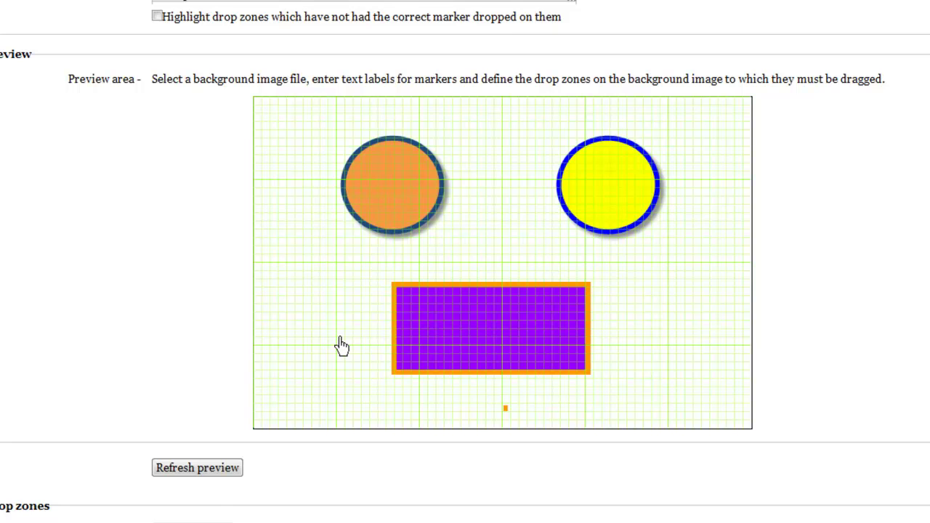
scroll(340, 345, "down", 3)
left_click(283, 393)
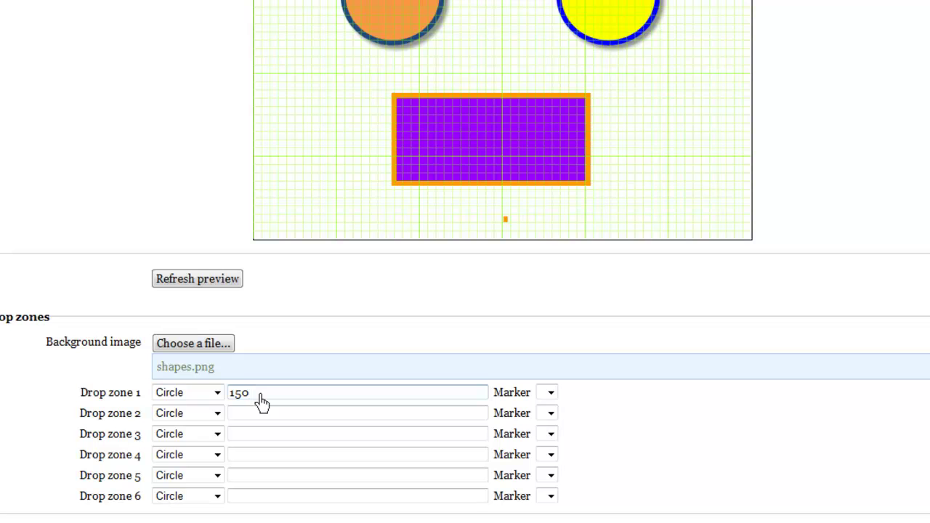
scroll(261, 403, "up", 3)
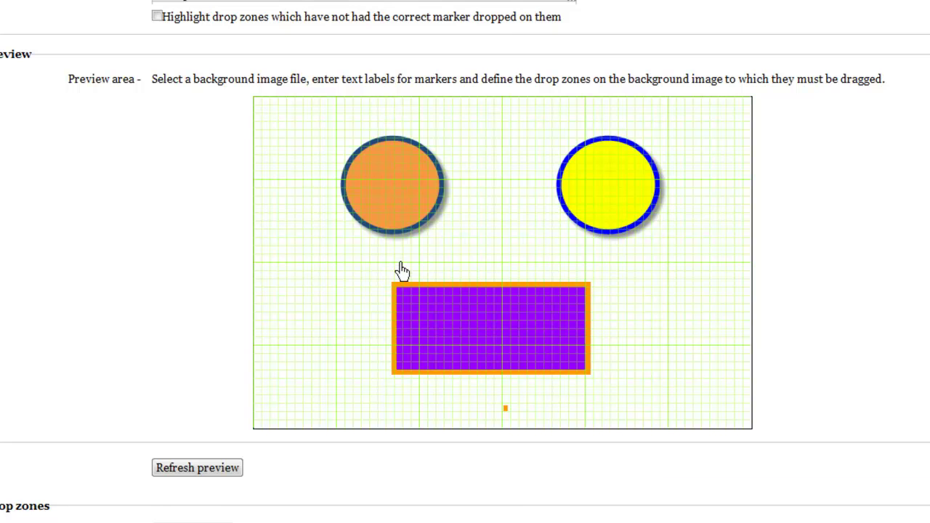
scroll(401, 271, "down", 3)
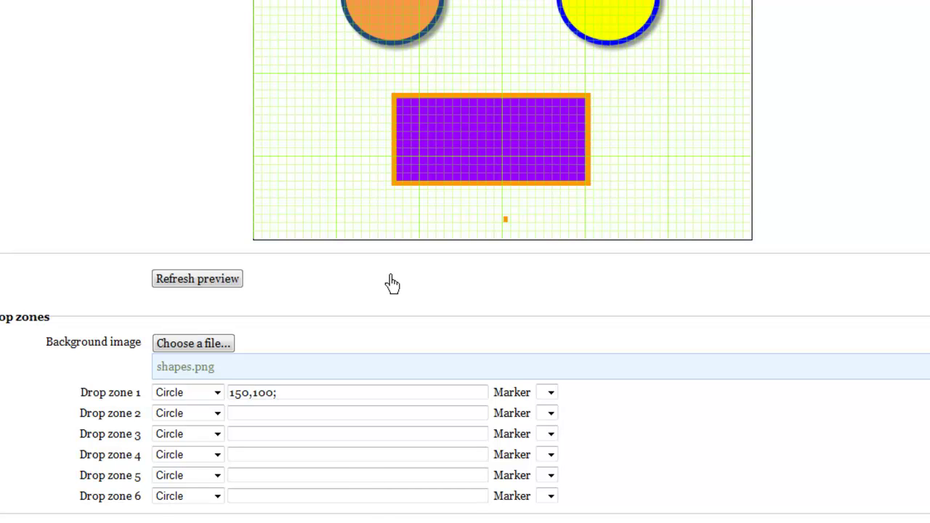
scroll(392, 283, "up", 1)
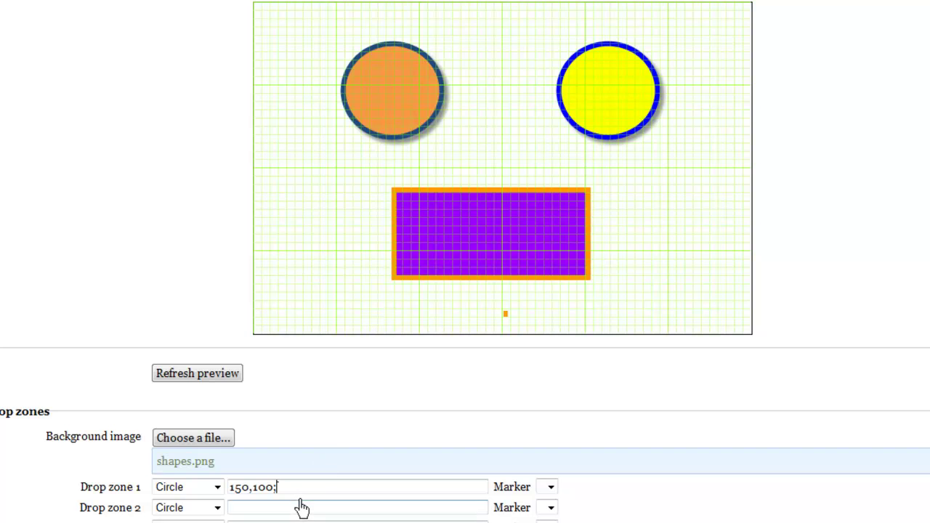
type("65")
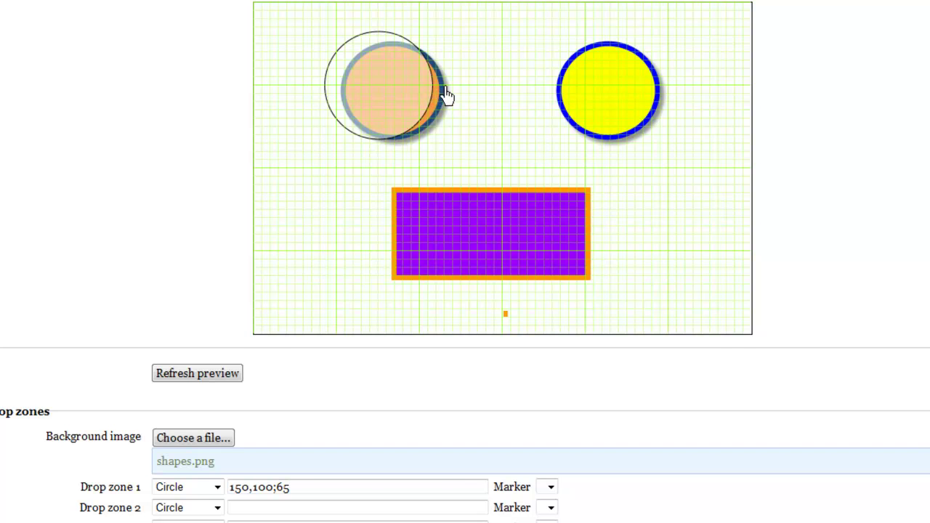
Change drop zone 1's centre coordinates to 170,110 to align it with the orange circle.
left_click_drag(234, 488, 239, 488)
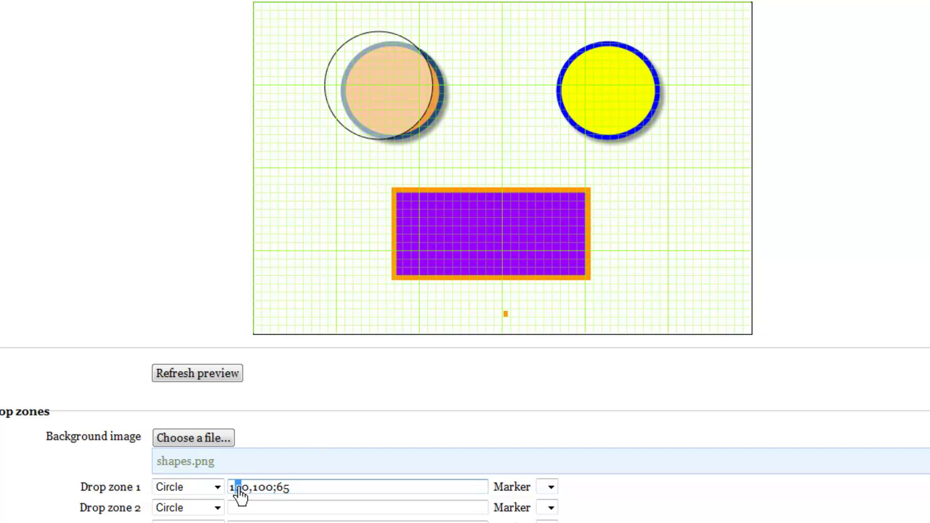
type("7")
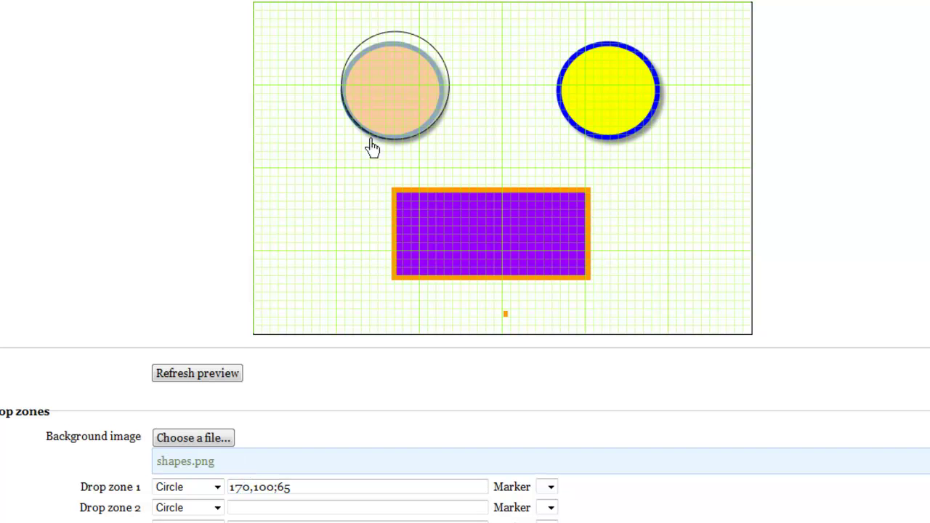
left_click(265, 491)
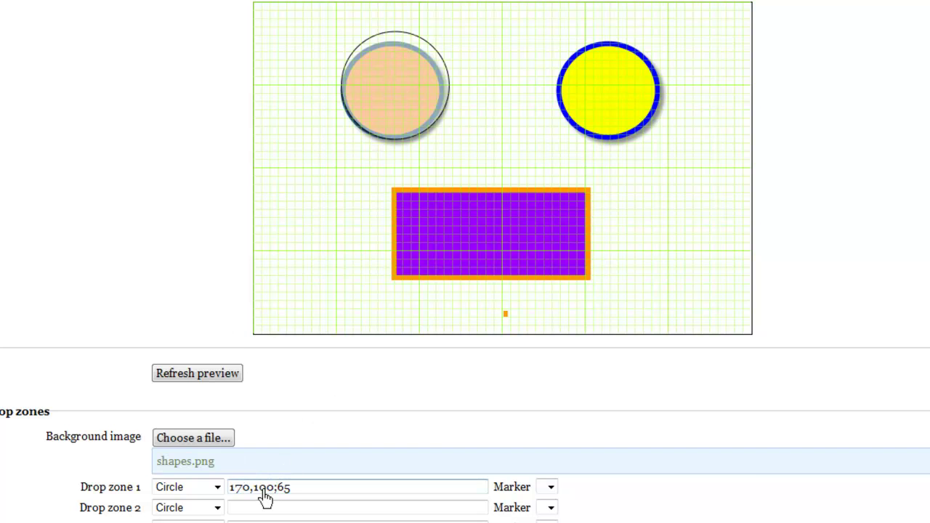
left_click_drag(260, 491, 266, 492)
type("1")
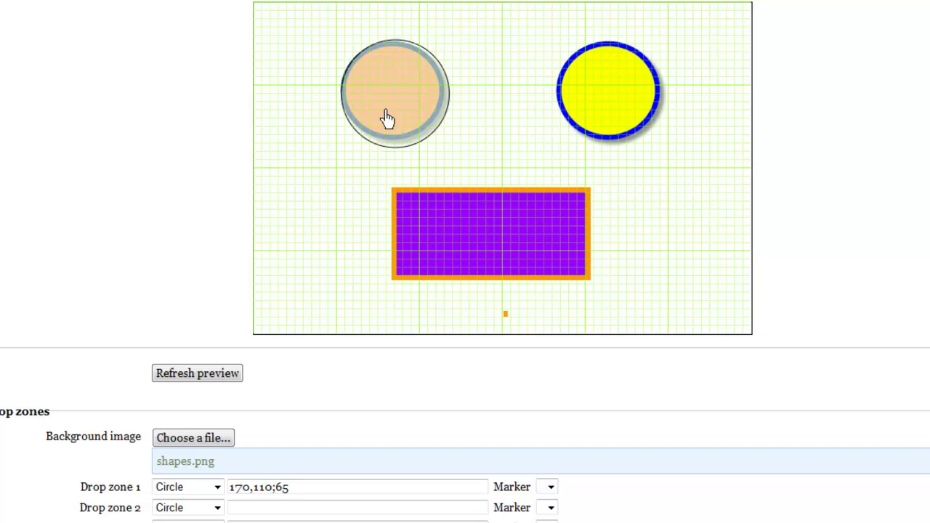
Label marker 1 as "Left Circle".
scroll(393, 125, "down", 3)
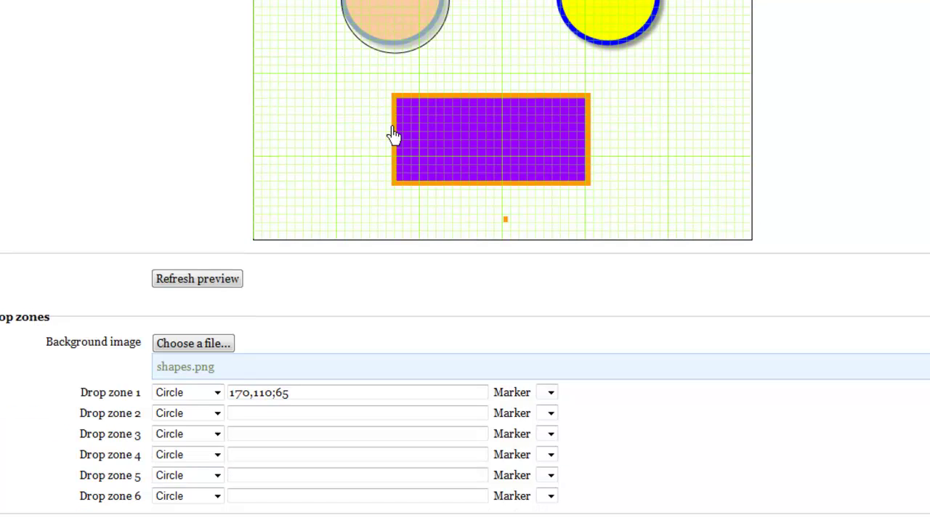
scroll(393, 136, "up", 3)
scroll(393, 136, "down", 12)
left_click(200, 363)
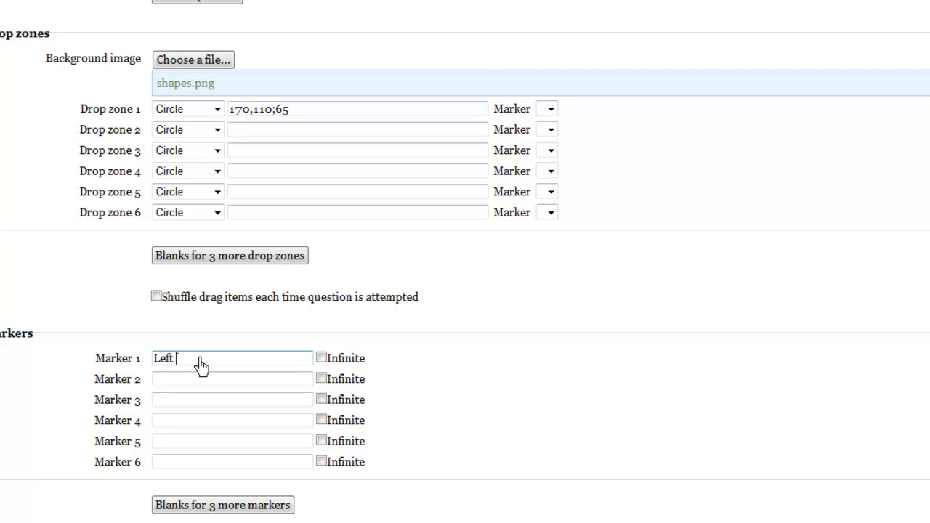
left_click(451, 357)
Assign the Left Circle marker to drop zone 1 and check its placement in the preview area.
scroll(548, 327, "up", 3)
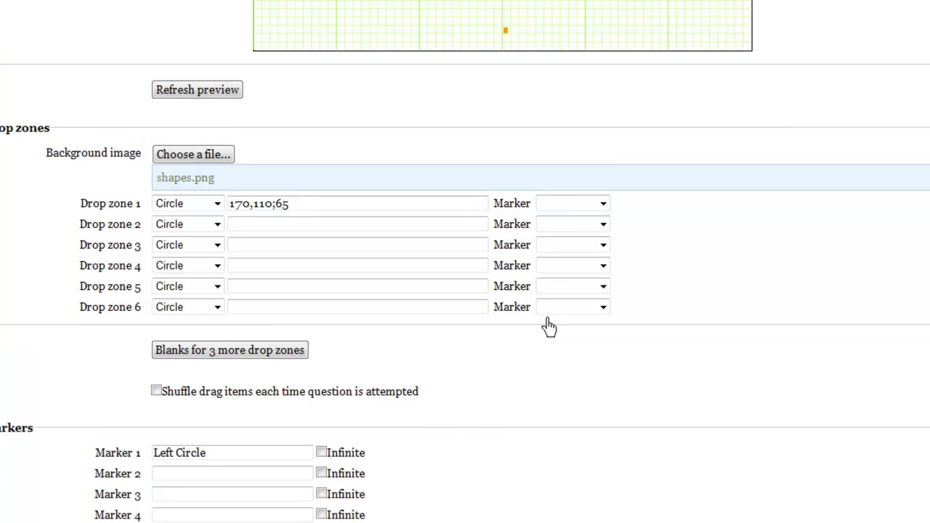
scroll(548, 327, "up", 2)
left_click(603, 298)
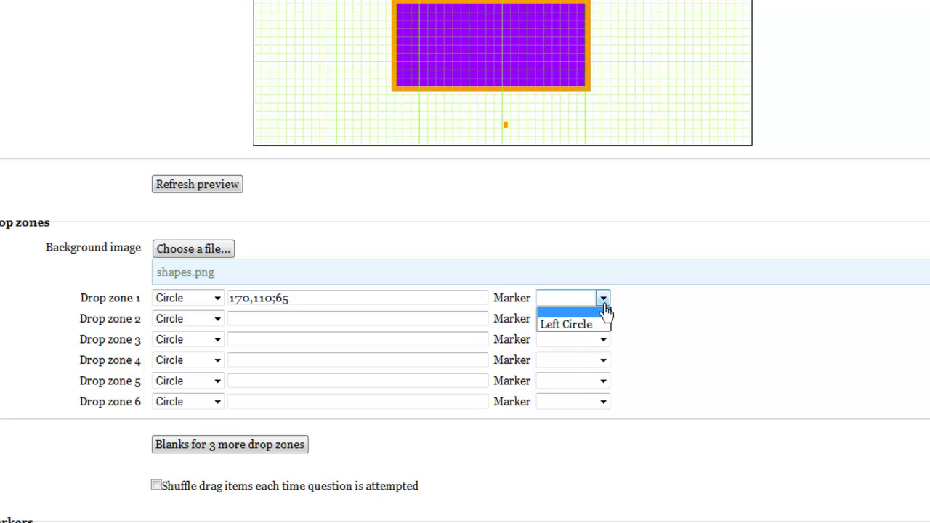
key("Down")
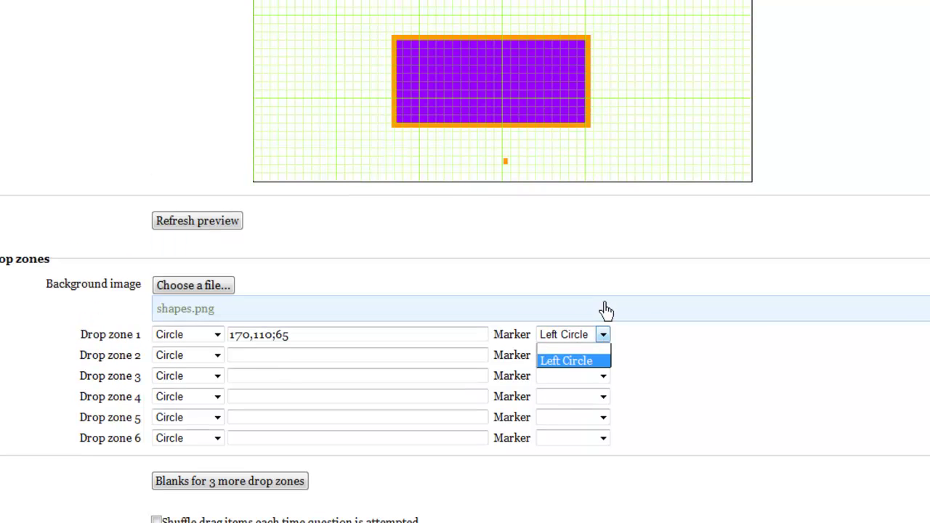
left_click(649, 309)
scroll(654, 309, "up", 7)
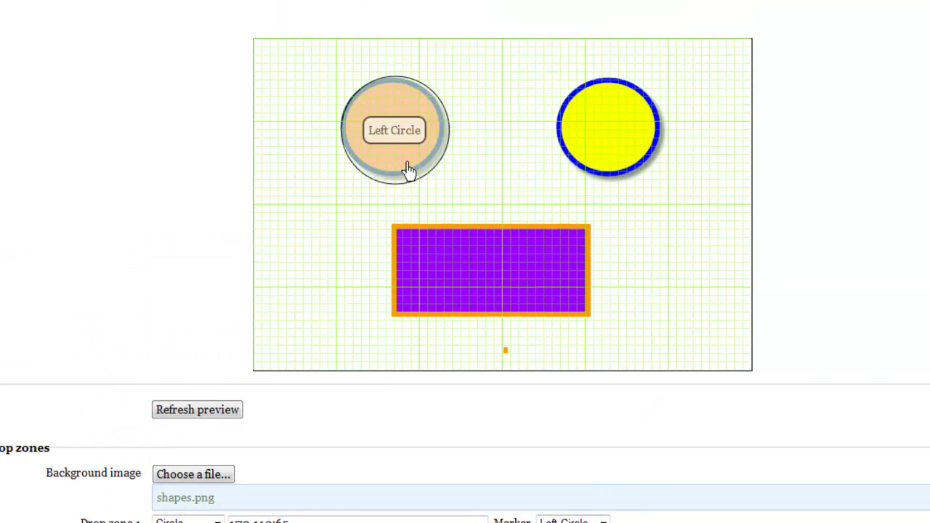
Save the drag and drop markers question to the question bank.
scroll(403, 371, "down", 5)
scroll(401, 376, "down", 20)
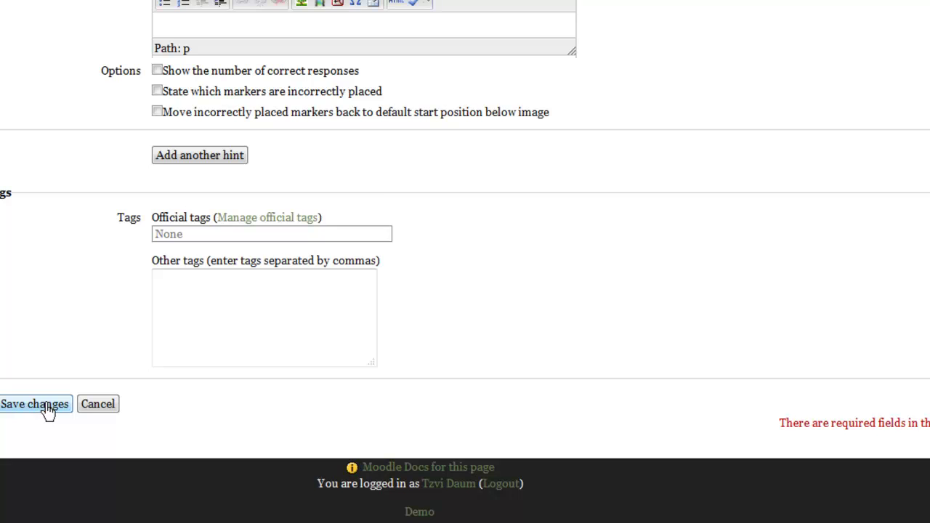
left_click(45, 406)
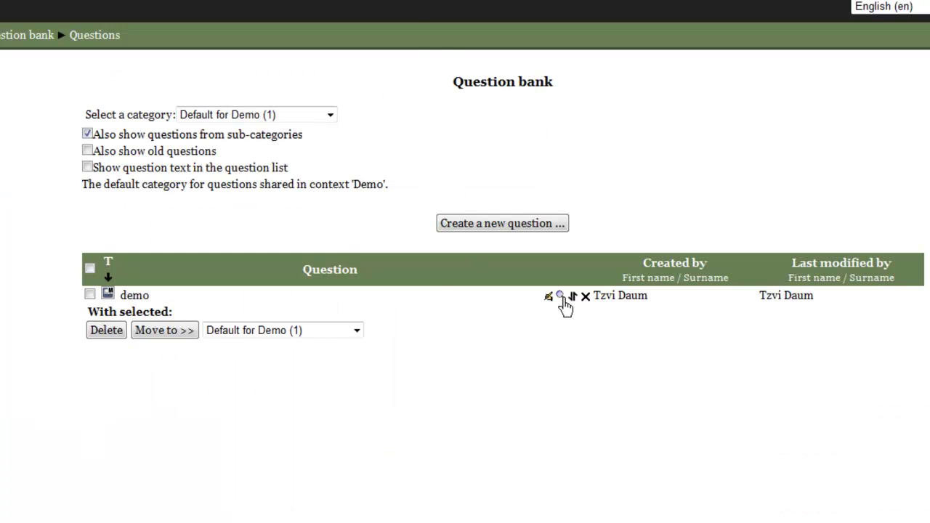
Preview the demo question, place the Left Circle marker on the orange circle and submit the answer.
left_click(560, 295)
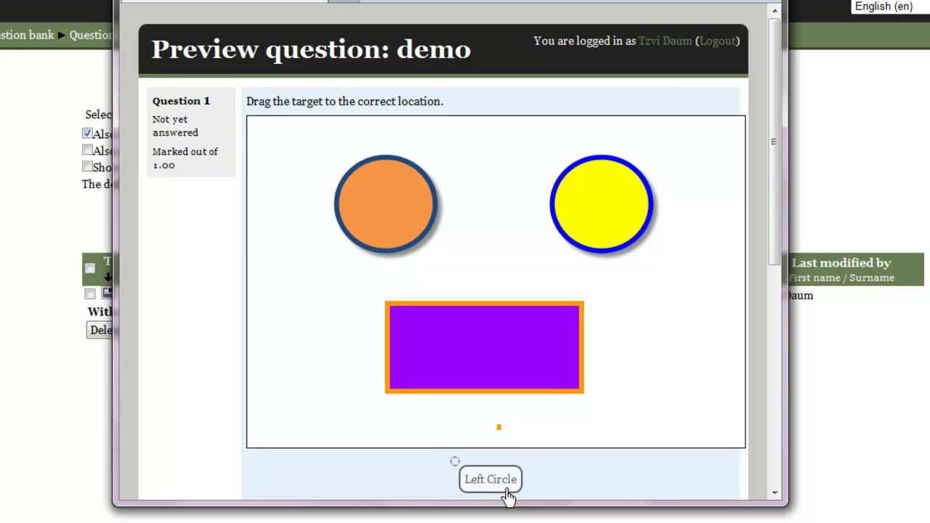
left_click_drag(507, 499, 431, 255)
scroll(422, 269, "down", 4)
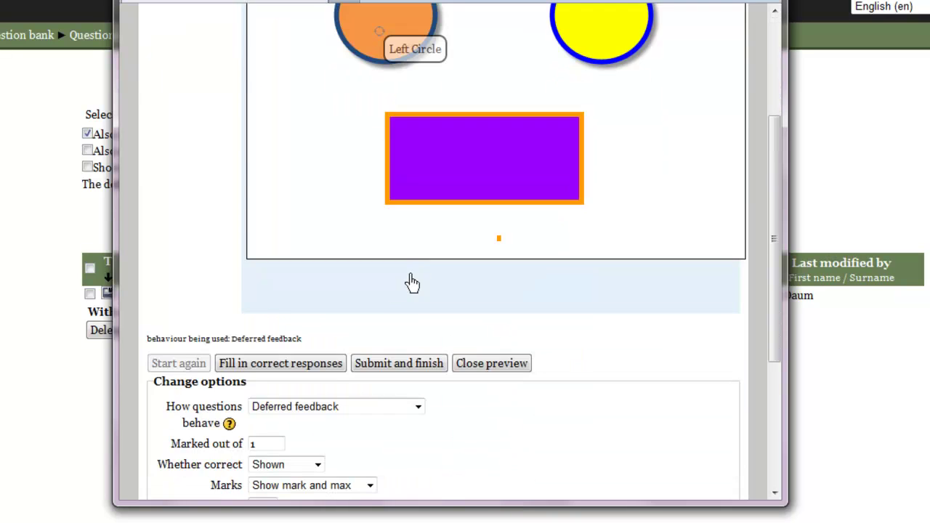
left_click(407, 366)
scroll(412, 370, "up", 2)
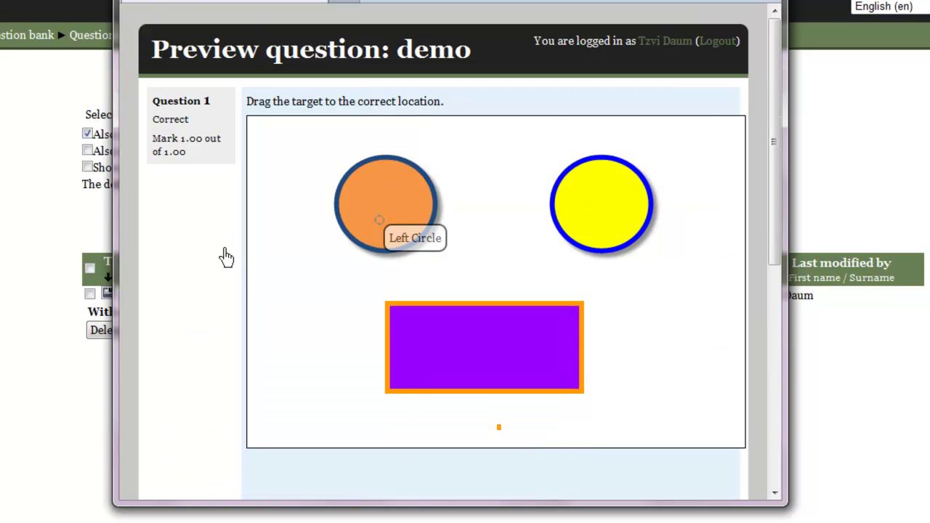
Restart the question preview, place the Left Circle marker on the yellow circle, submit the answer and close the preview.
scroll(261, 280, "down", 4)
left_click(180, 364)
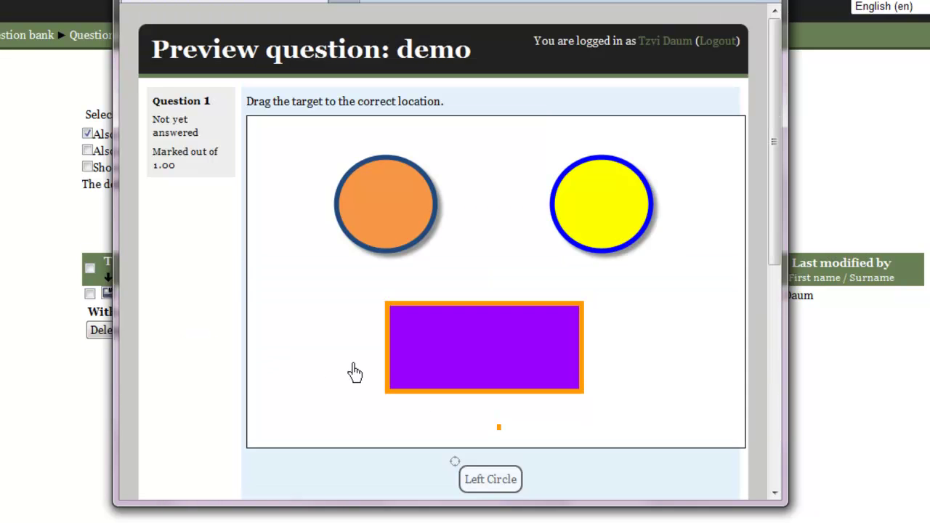
left_click_drag(493, 488, 642, 240)
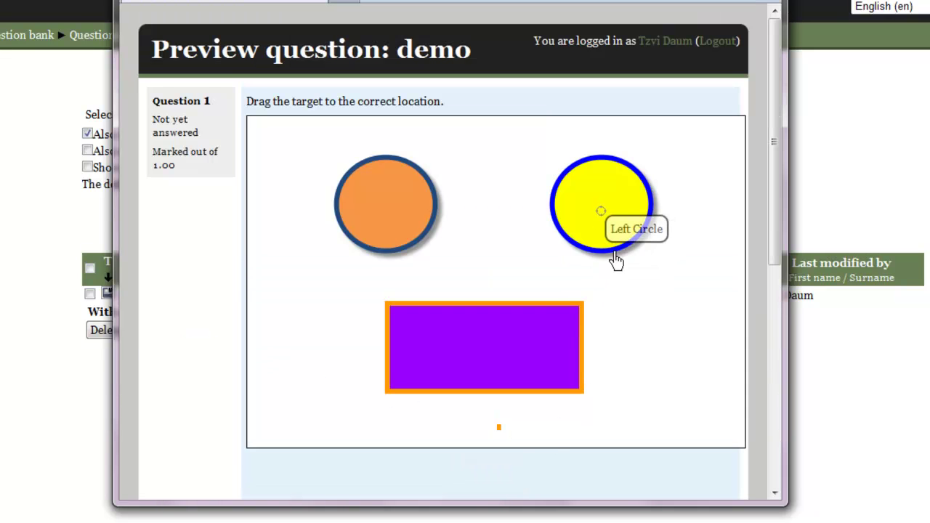
scroll(543, 331, "down", 2)
left_click(393, 460)
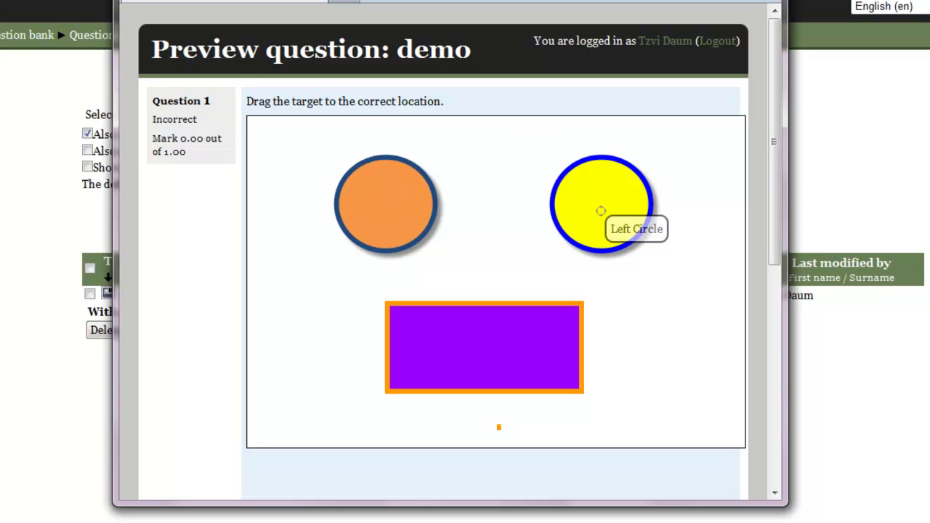
left_click_drag(450, 0, 451, 35)
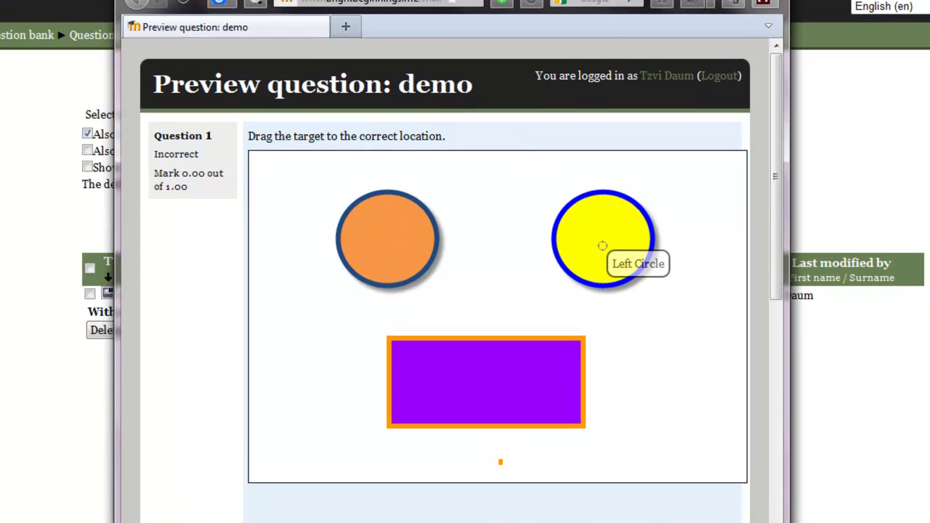
left_click(772, 0)
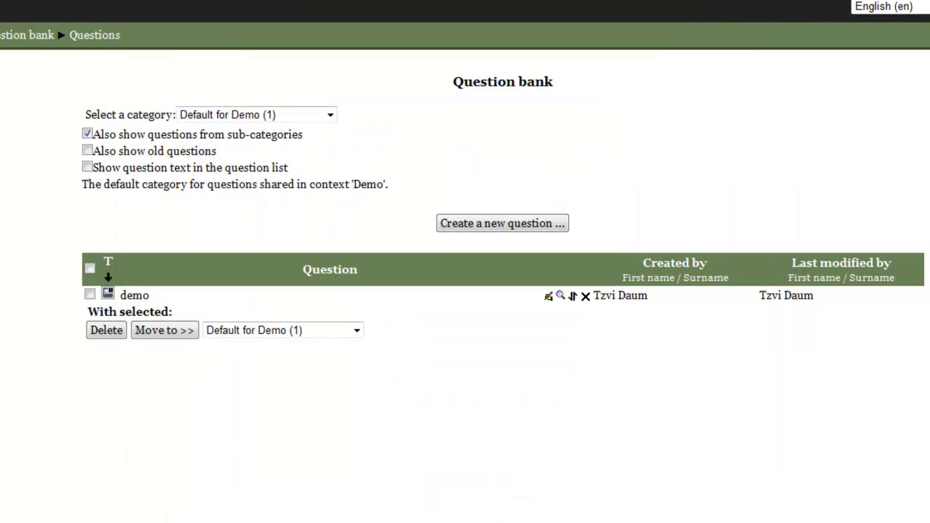
Open the demo question for editing and set the shape of drop zone 2 to Rectangle.
left_click(549, 299)
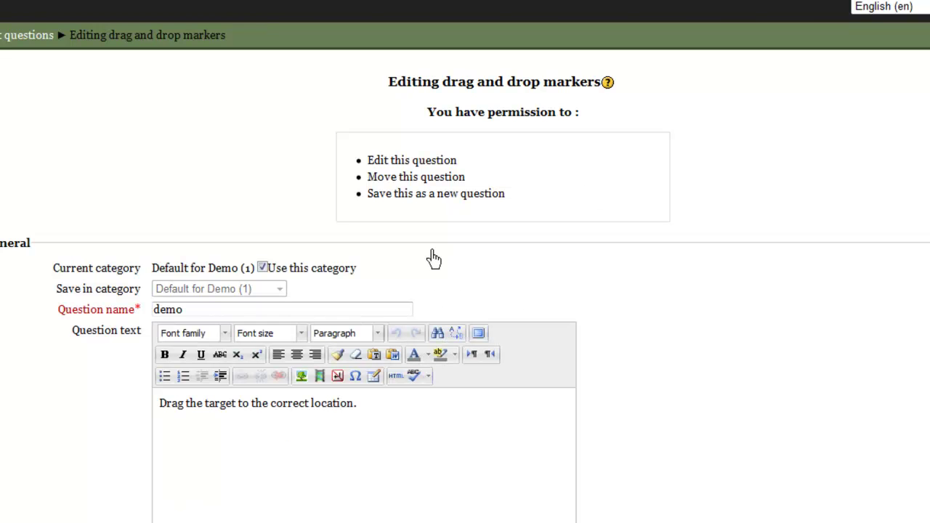
scroll(465, 291, "down", 15)
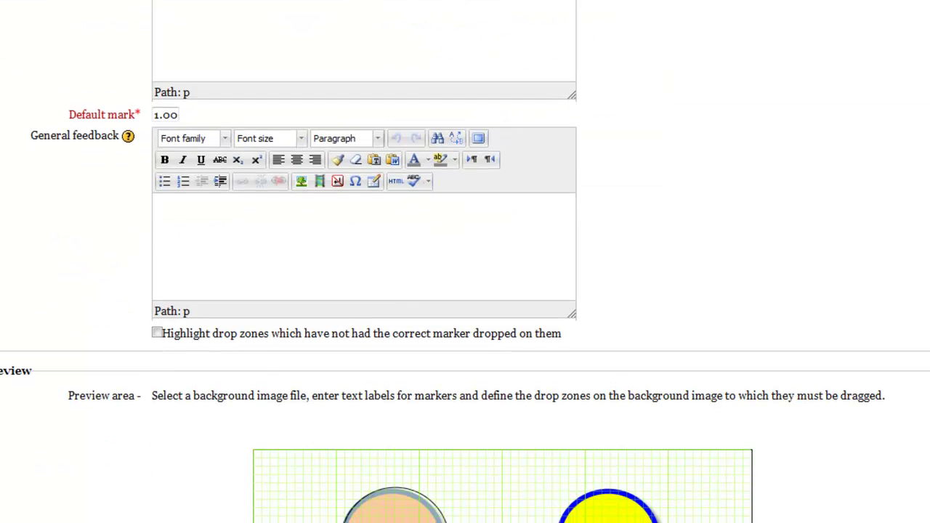
scroll(465, 291, "down", 3)
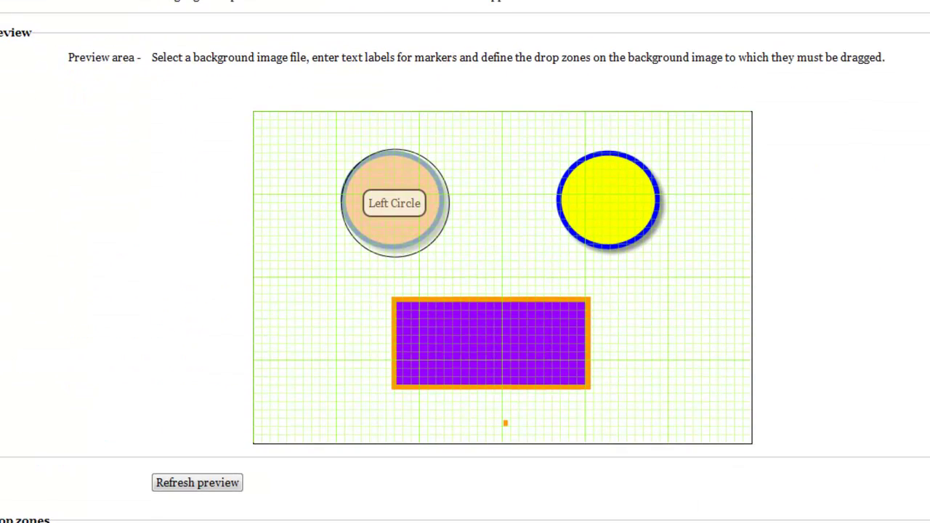
scroll(465, 290, "down", 1)
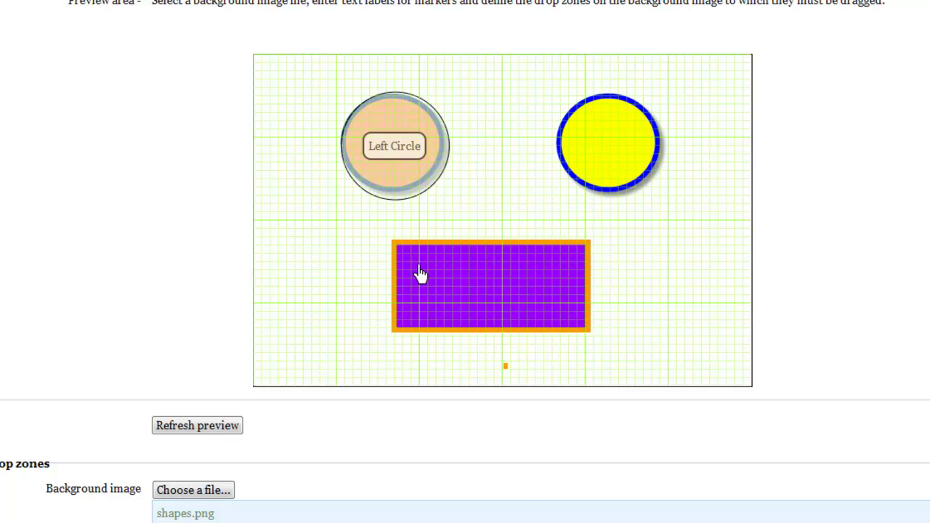
scroll(420, 274, "down", 3)
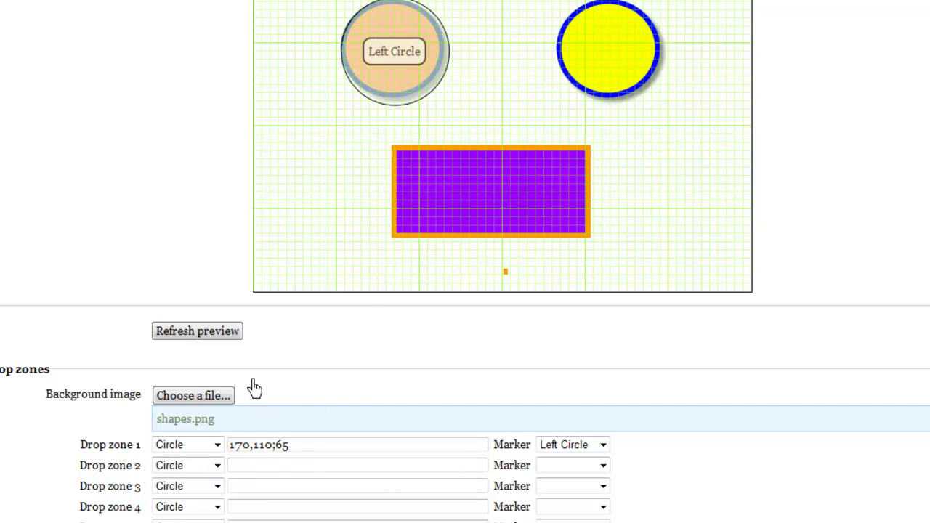
left_click(217, 465)
left_click(182, 508)
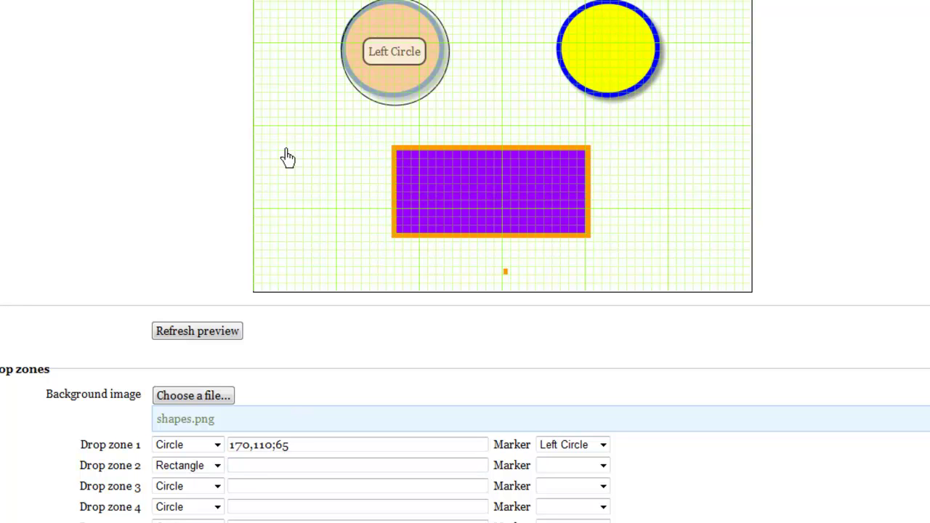
Enter the coordinates 170,250;250,100 for drop zone 2, based on the purple rectangle in the preview area.
scroll(398, 181, "up", 2)
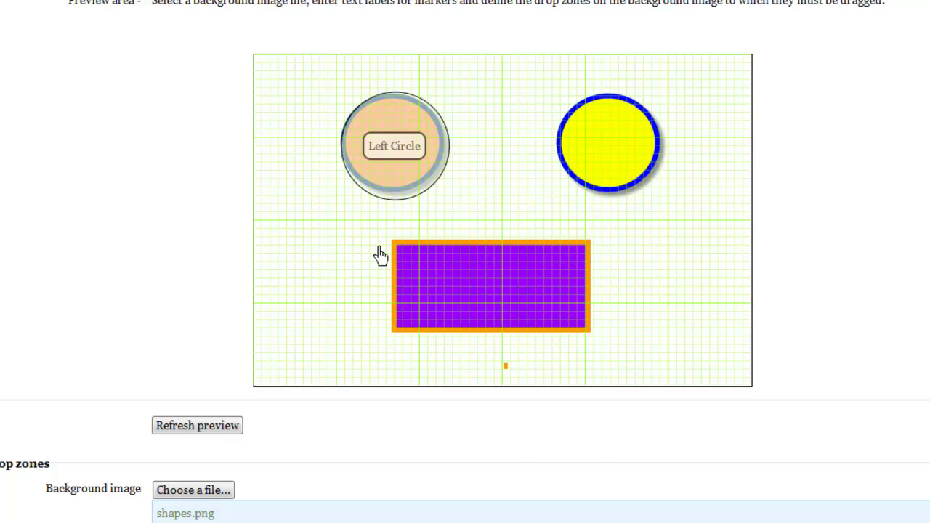
scroll(390, 260, "down", 4)
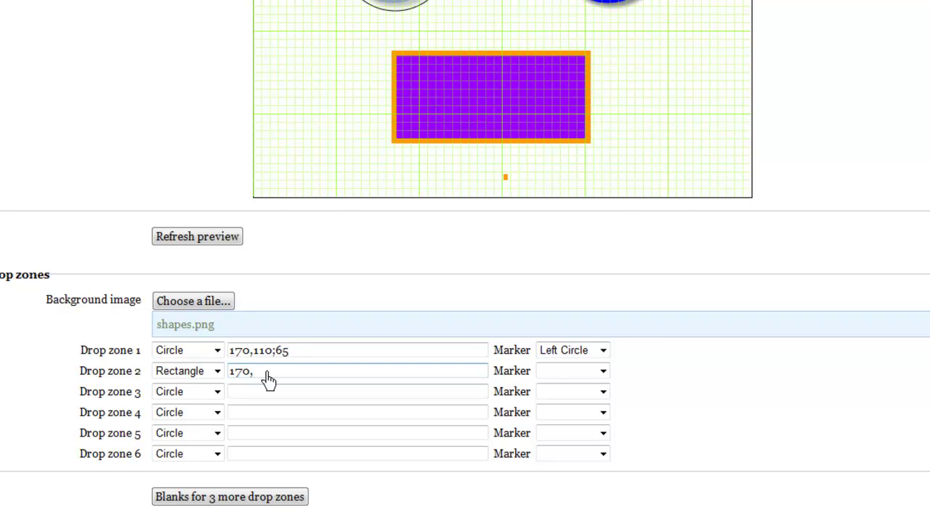
scroll(267, 379, "up", 4)
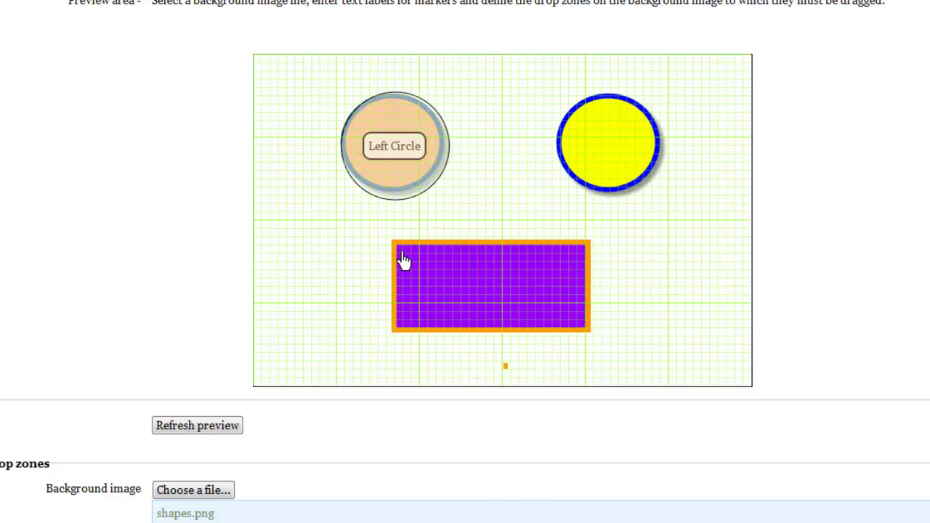
scroll(400, 286, "down", 4)
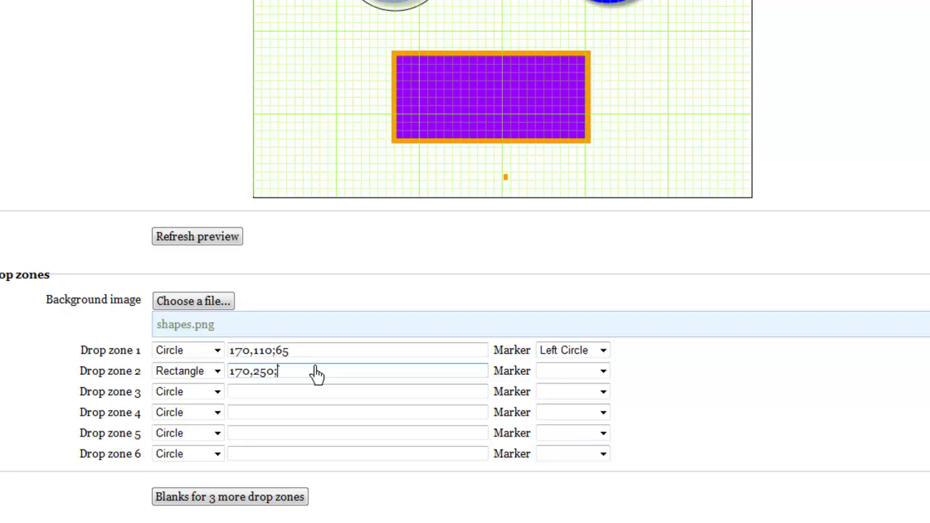
scroll(317, 374, "up", 2)
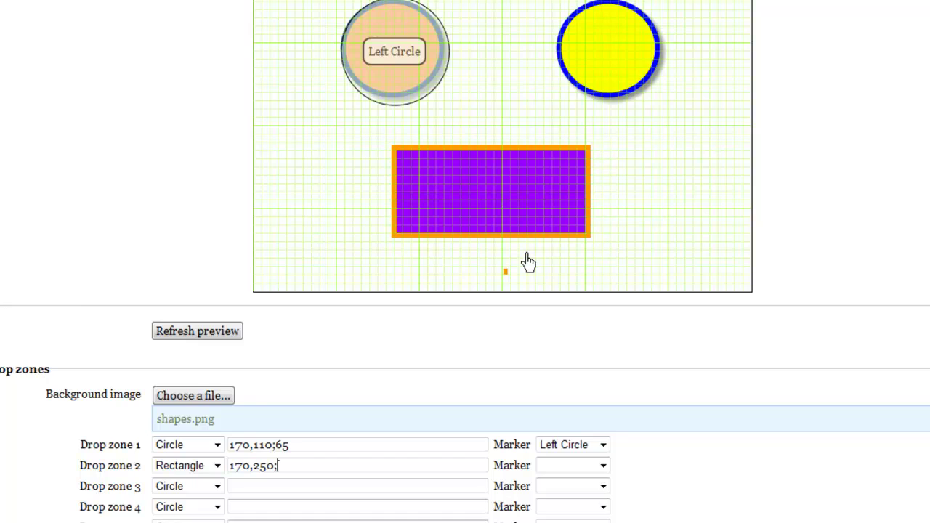
scroll(525, 263, "down", 3)
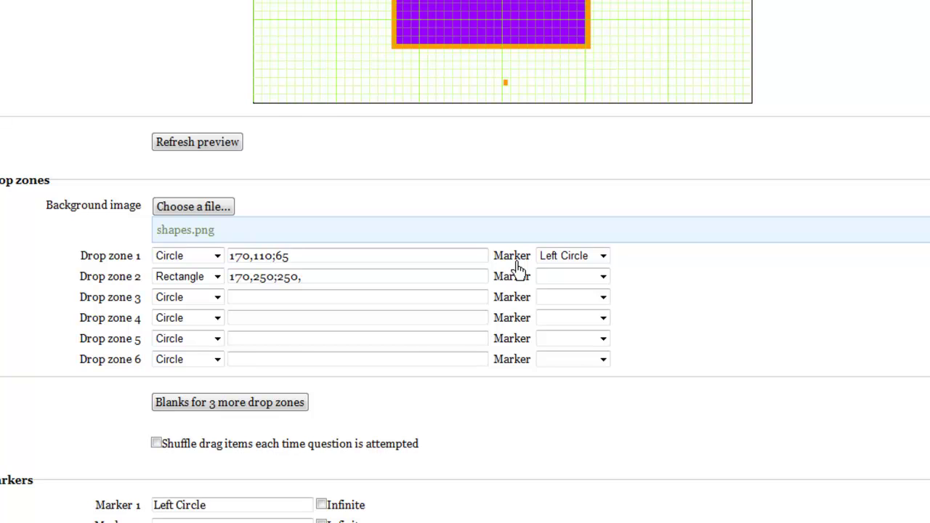
scroll(517, 269, "up", 3)
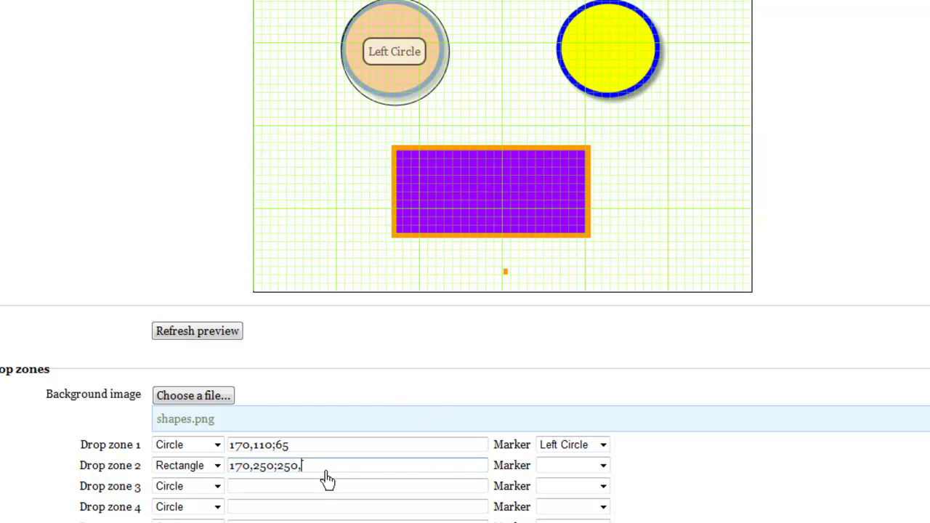
type("00")
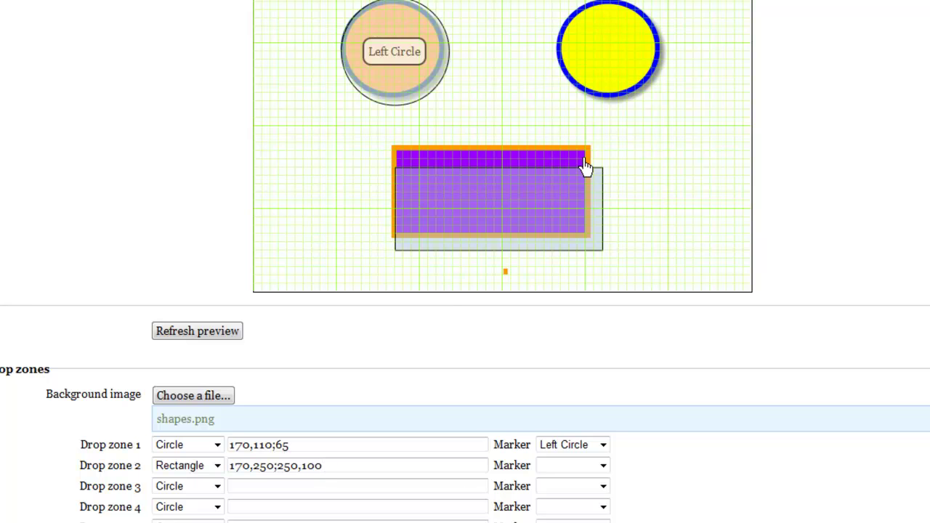
Adjust the drop zone 2 coordinates to 160,220;250,120 so the zone covers the purple rectangle.
left_click(263, 468)
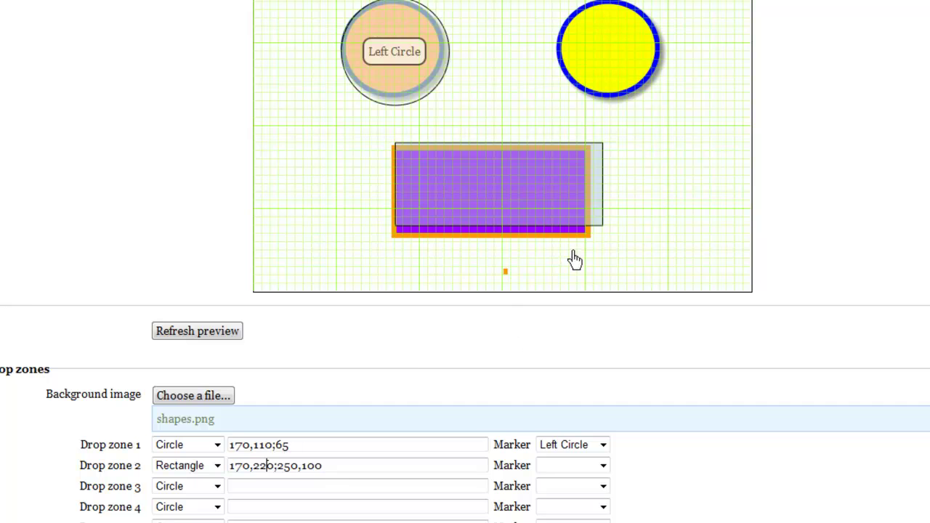
left_click_drag(307, 472, 314, 472)
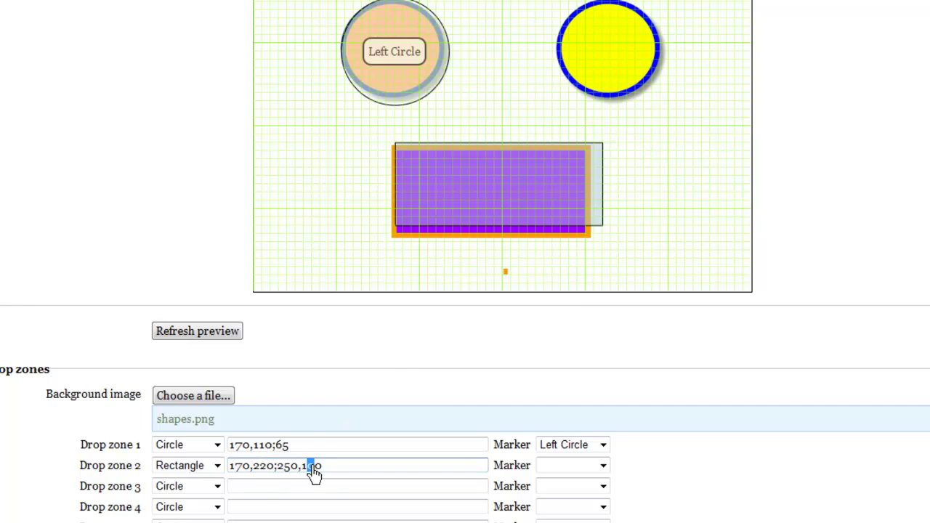
type("2")
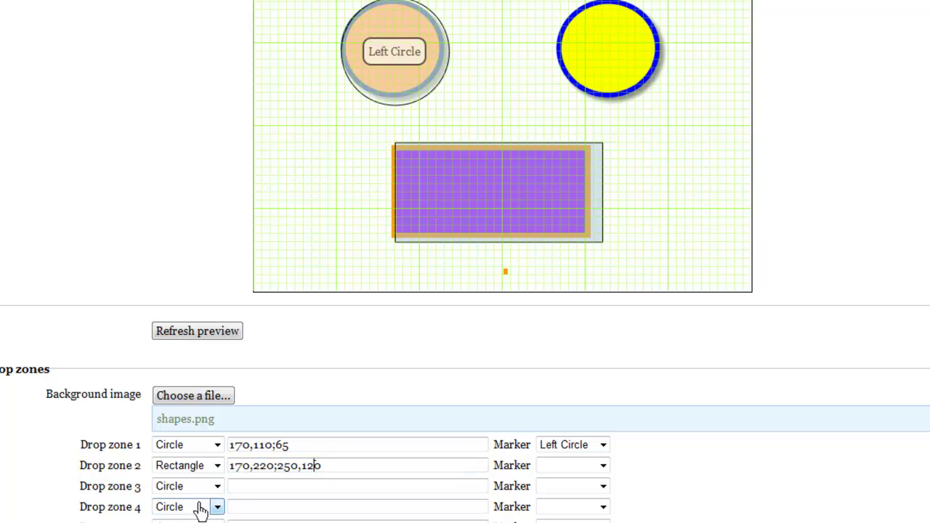
left_click_drag(235, 473, 241, 474)
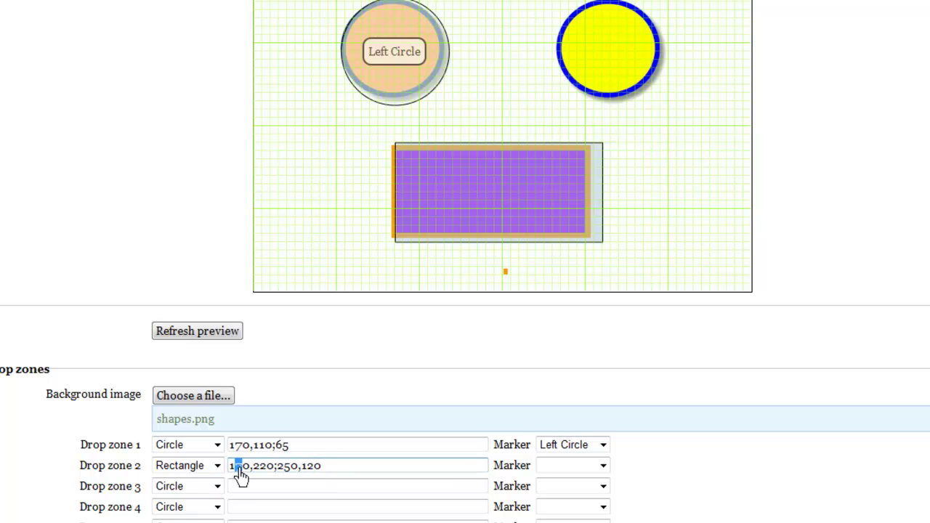
type("6")
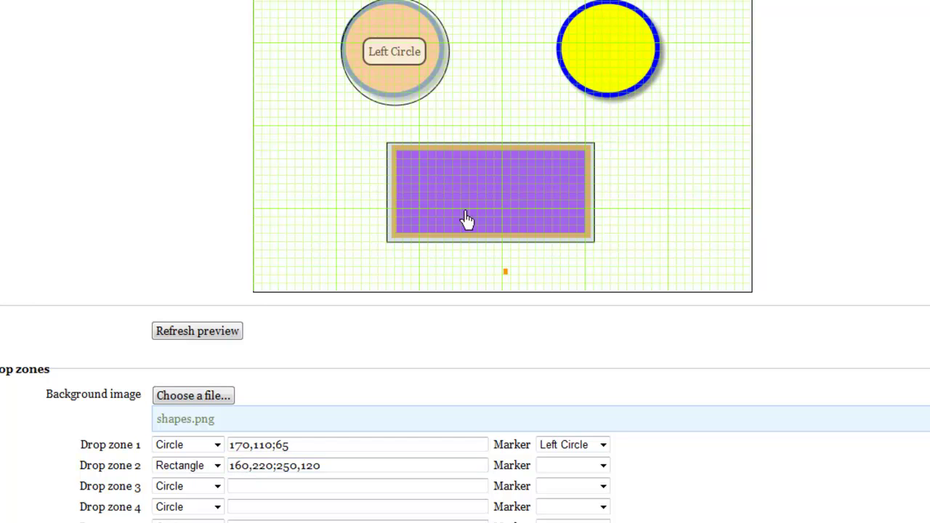
Label marker 2 as "Rectangle" and assign it to drop zone 2.
scroll(388, 275, "down", 5)
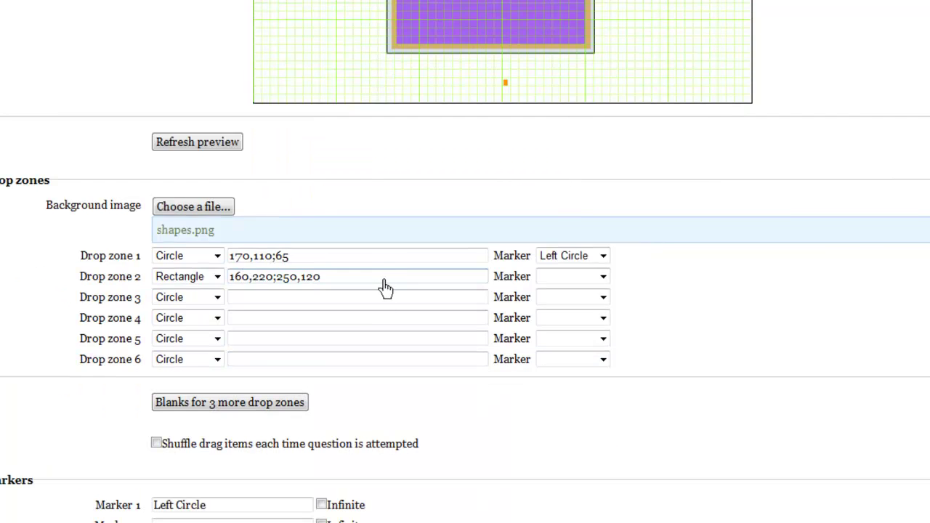
left_click(186, 338)
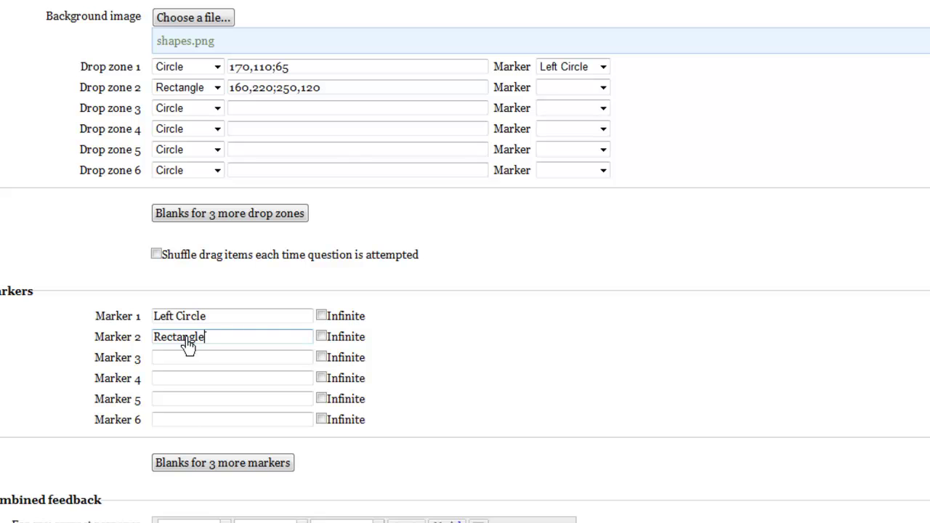
scroll(545, 326, "up", 4)
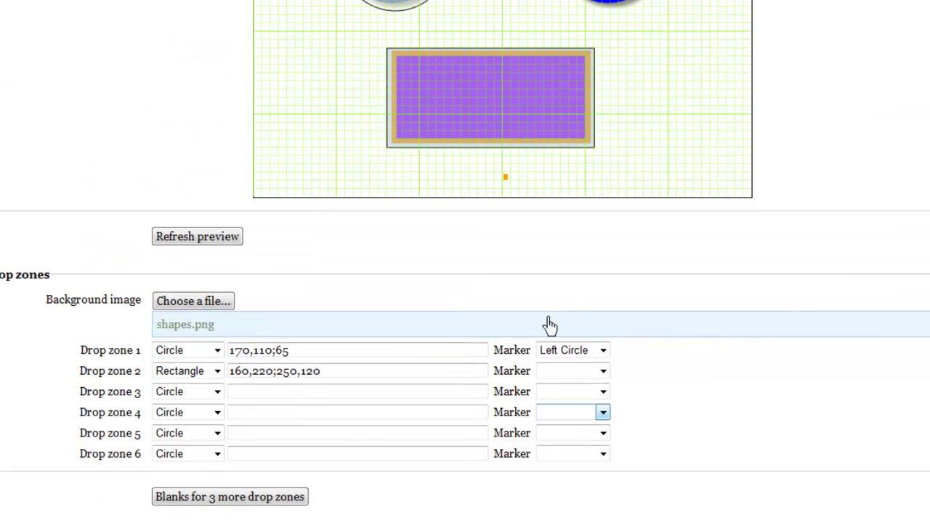
left_click(603, 372)
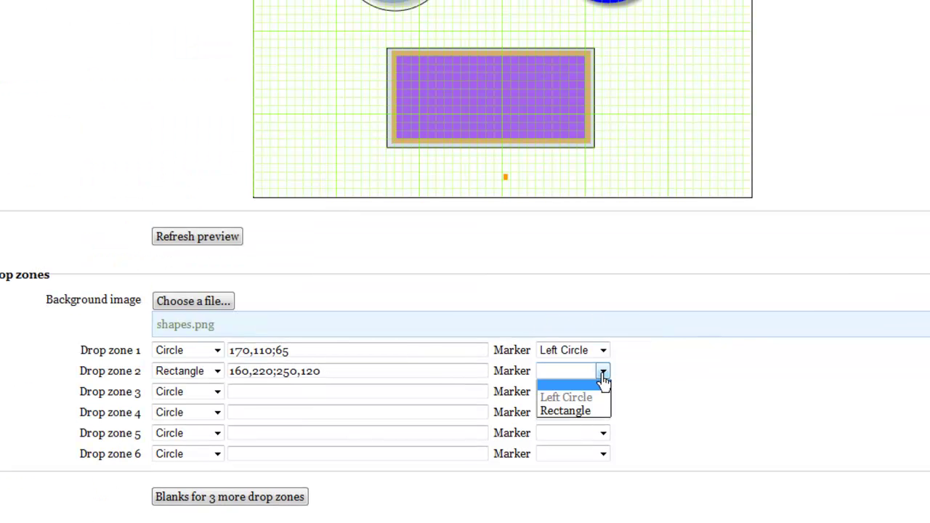
key("Down")
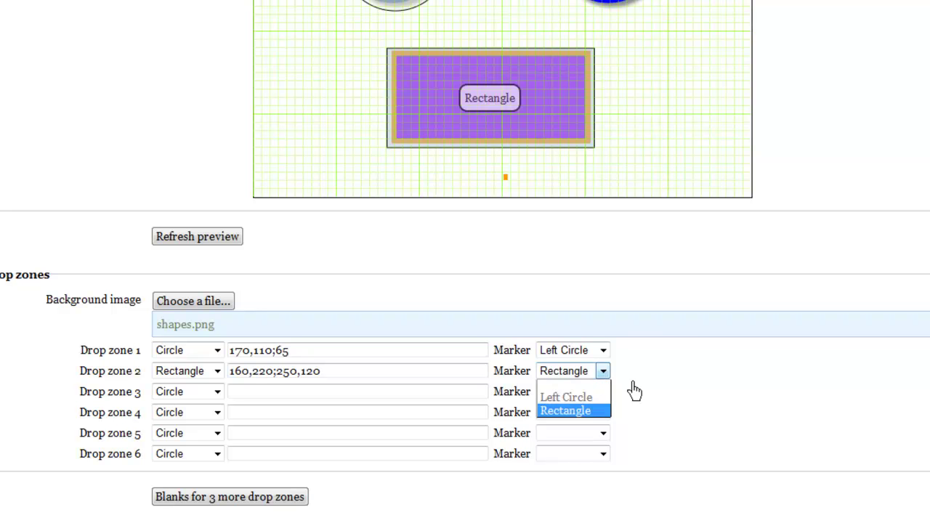
left_click(649, 383)
Save the changes to the demo question and open its preview from the question bank.
scroll(651, 390, "down", 17)
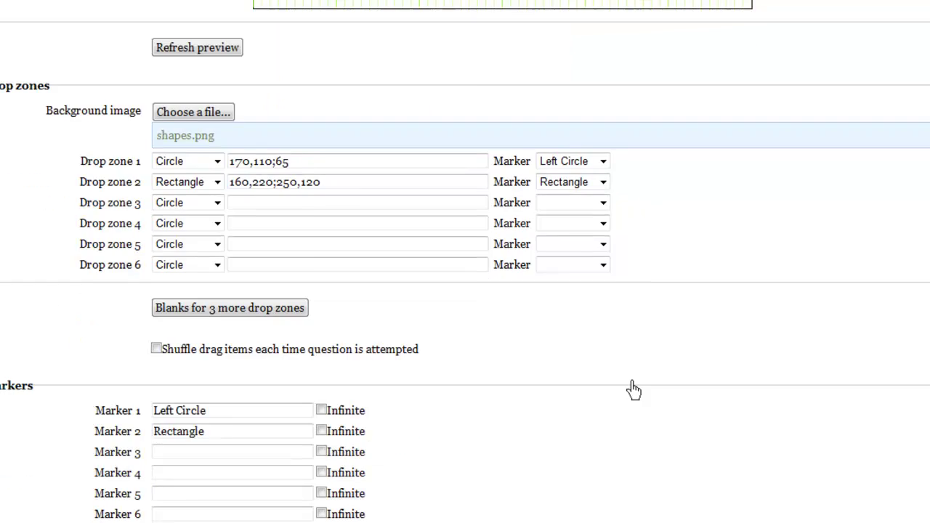
scroll(455, 389, "down", 5)
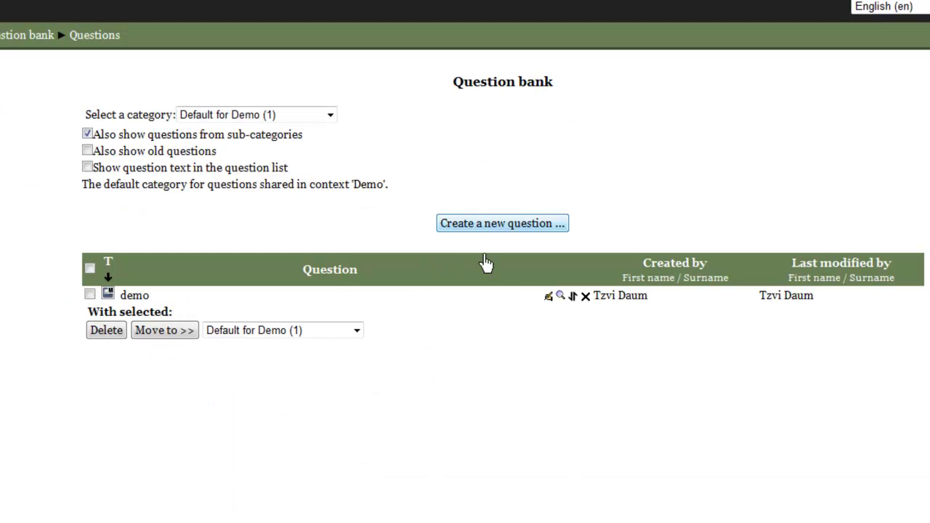
left_click(560, 297)
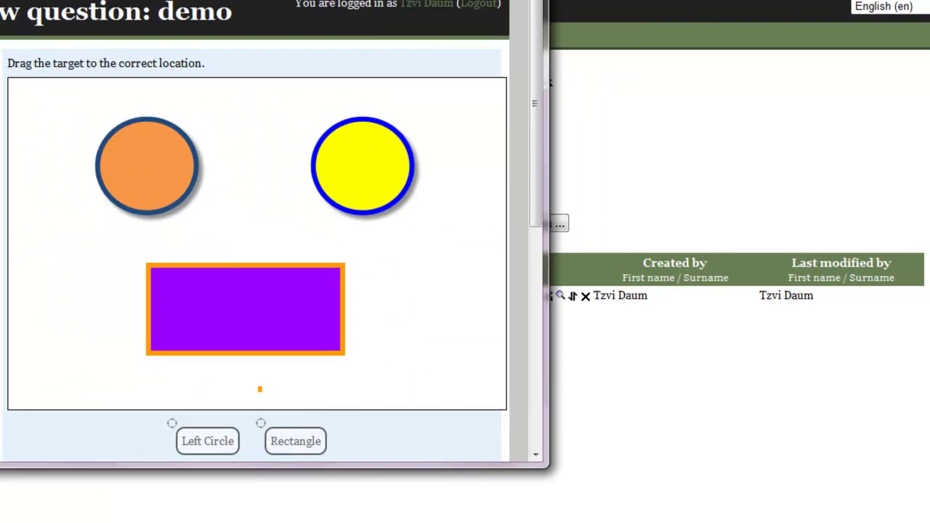
left_click_drag(212, 0, 459, 0)
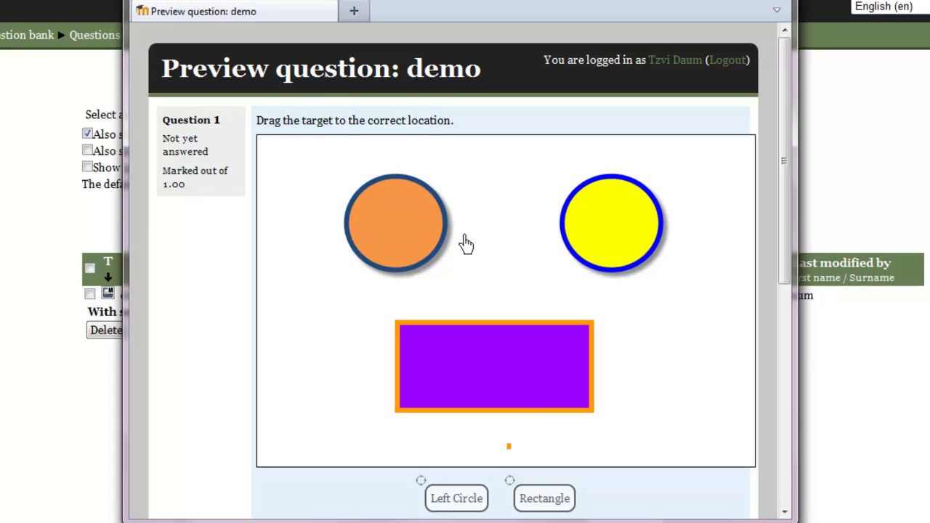
Place the Left Circle marker on the orange circle and the Rectangle marker on the purple rectangle, and submit the answer.
left_click_drag(456, 508, 421, 271)
left_click_drag(550, 512, 535, 421)
scroll(479, 441, "down", 2)
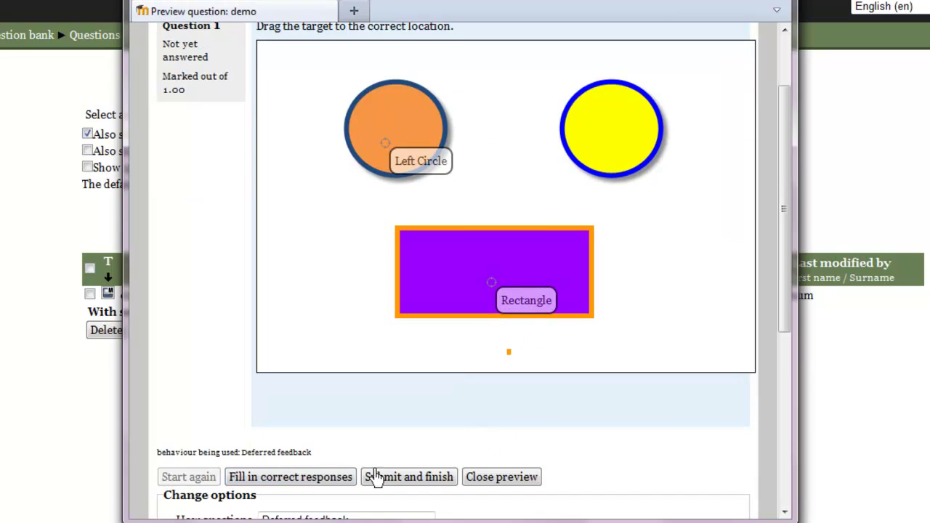
scroll(308, 476, "down", 2)
left_click(434, 392)
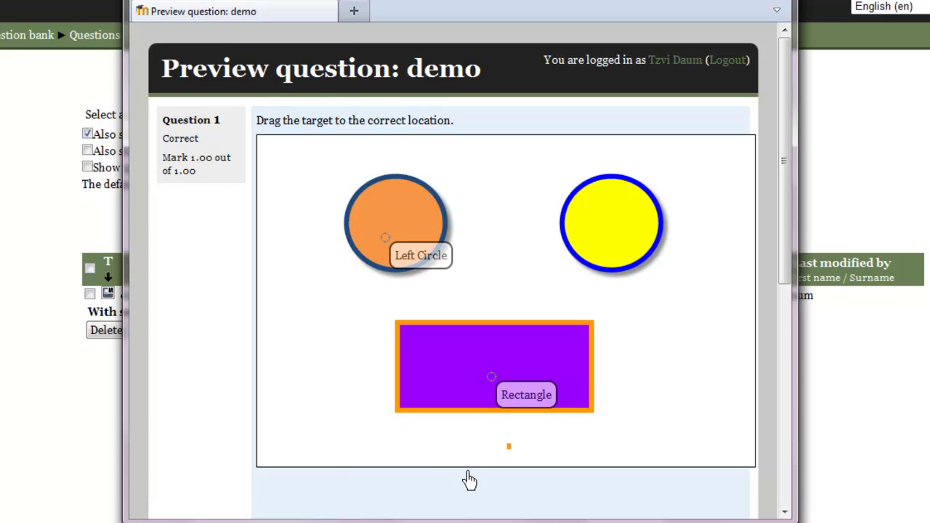
Restart the preview, place the Left Circle marker on the purple rectangle and the Rectangle marker on the orange circle, and submit.
scroll(370, 393, "down", 2)
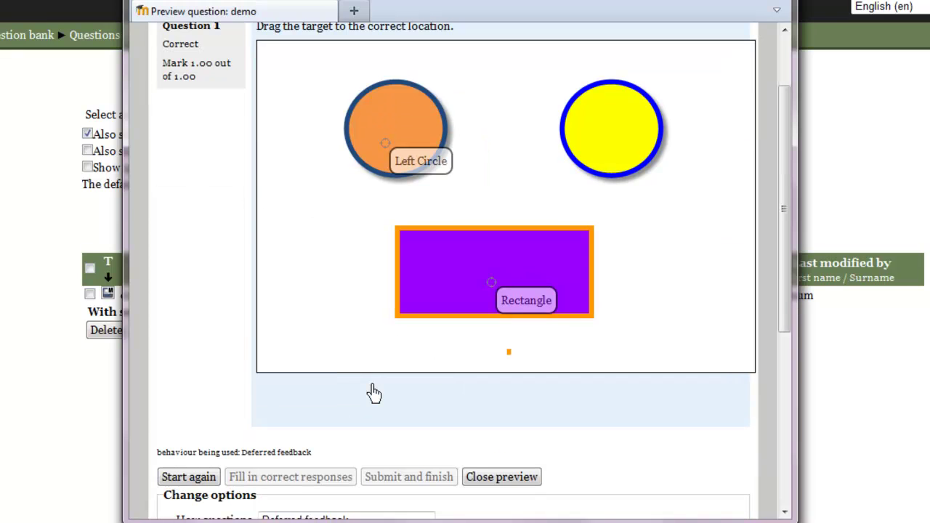
left_click(187, 477)
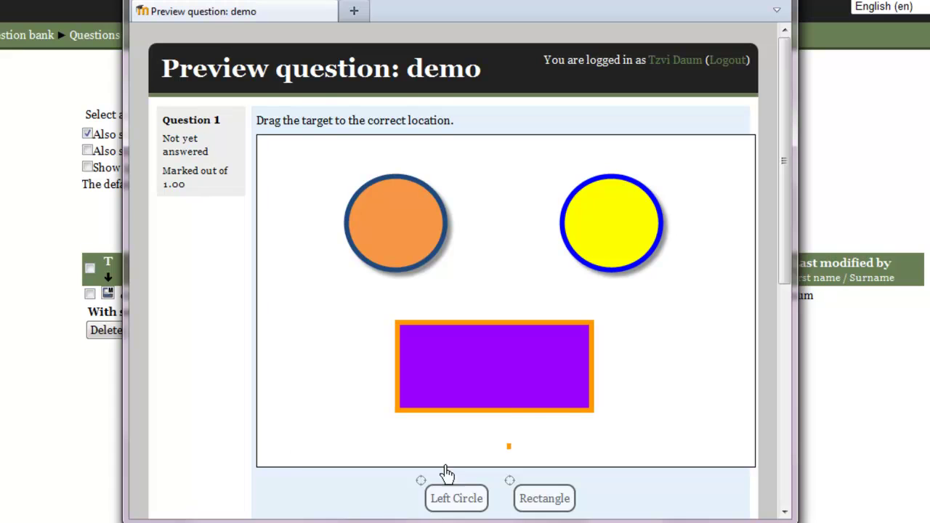
left_click_drag(456, 499, 516, 401)
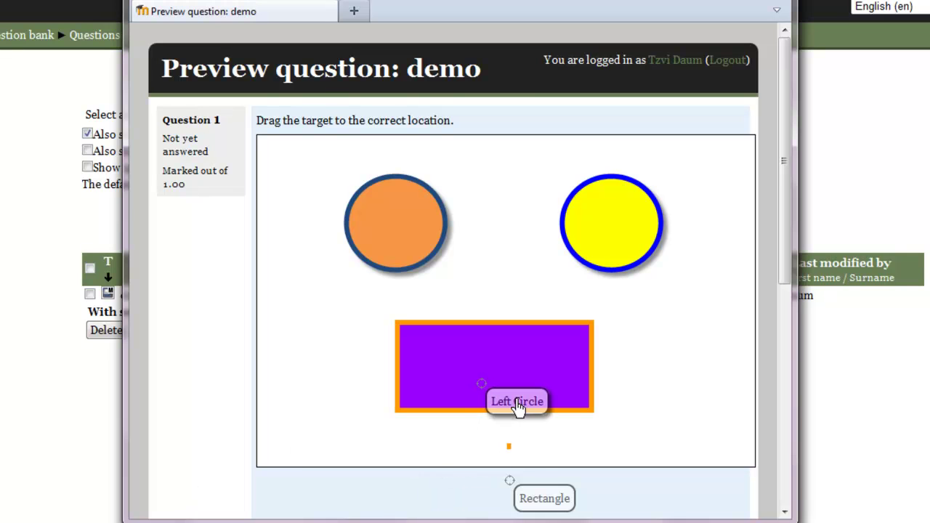
left_click_drag(560, 499, 450, 254)
scroll(293, 388, "down", 4)
left_click(425, 391)
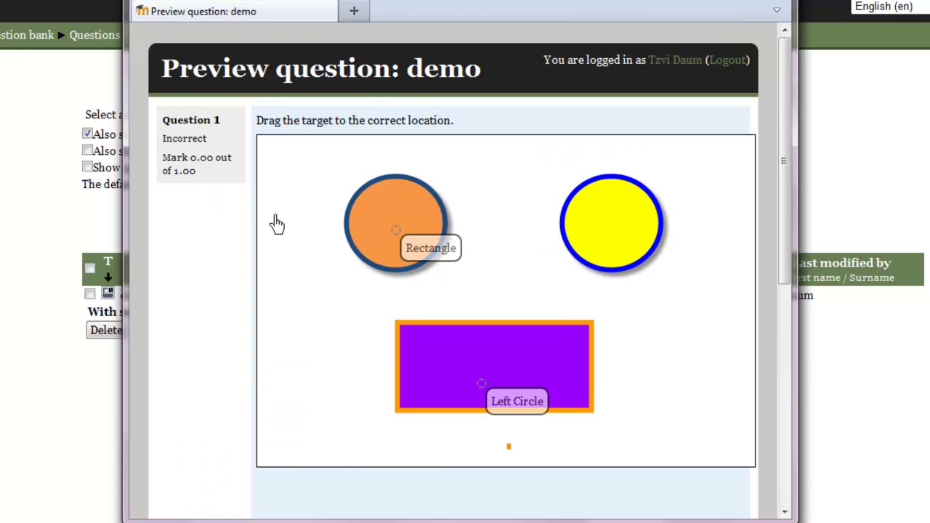
Restart the preview, place the Left Circle marker on the orange circle and the Rectangle marker on the yellow circle, and submit.
scroll(302, 391, "down", 4)
left_click(178, 381)
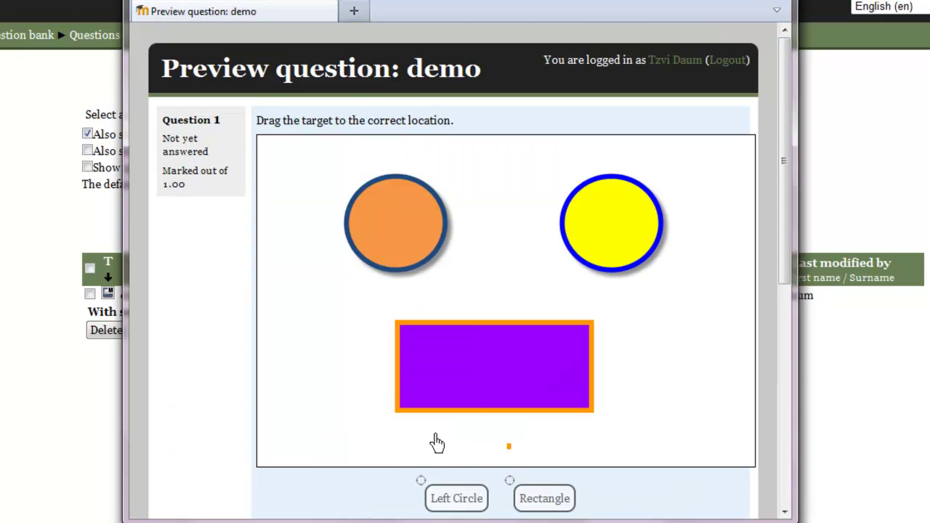
left_click_drag(477, 506, 454, 274)
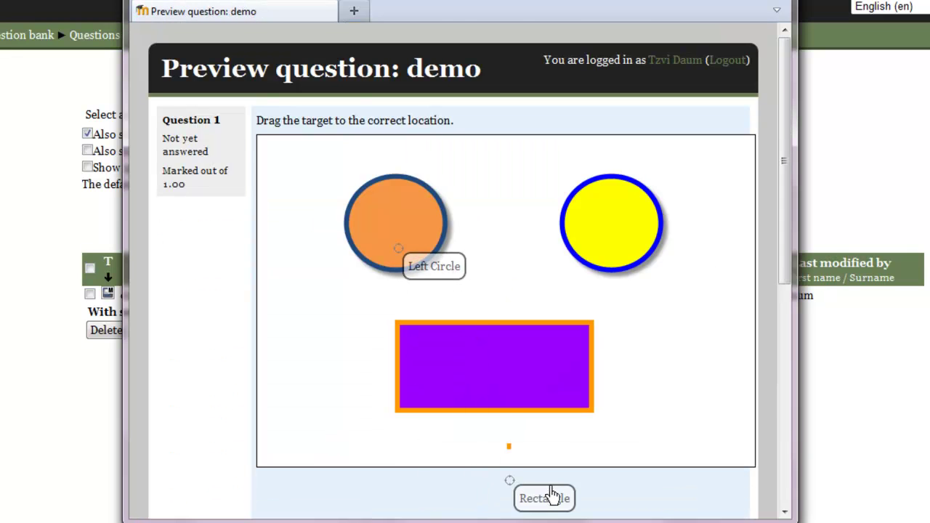
left_click_drag(544, 498, 668, 266)
scroll(403, 374, "down", 6)
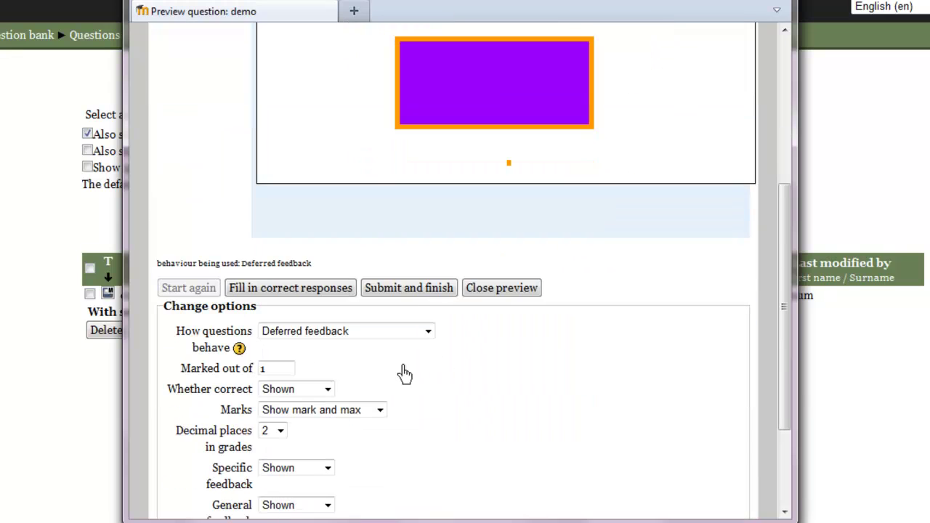
left_click(407, 288)
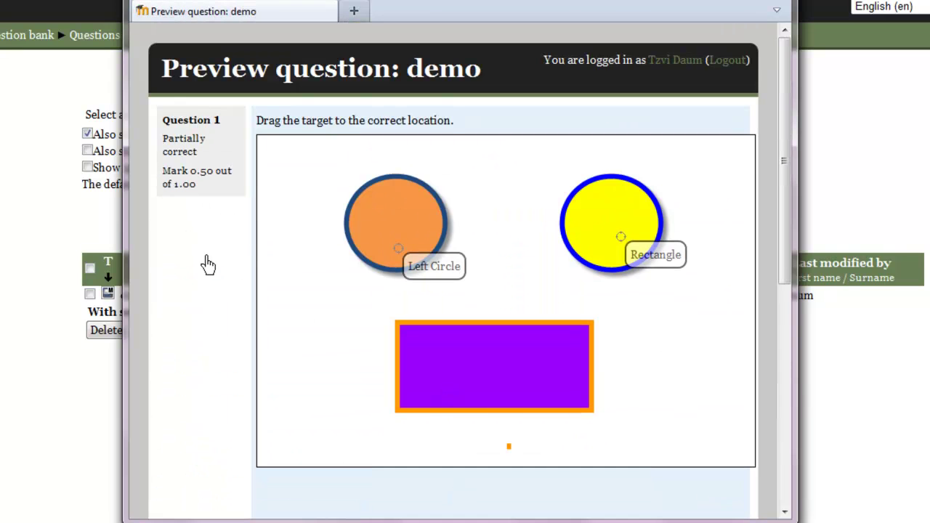
Close the question preview and open the demo question for editing from the question bank.
scroll(243, 297, "down", 4)
scroll(255, 311, "up", 4)
scroll(291, 341, "down", 6)
scroll(317, 373, "down", 2)
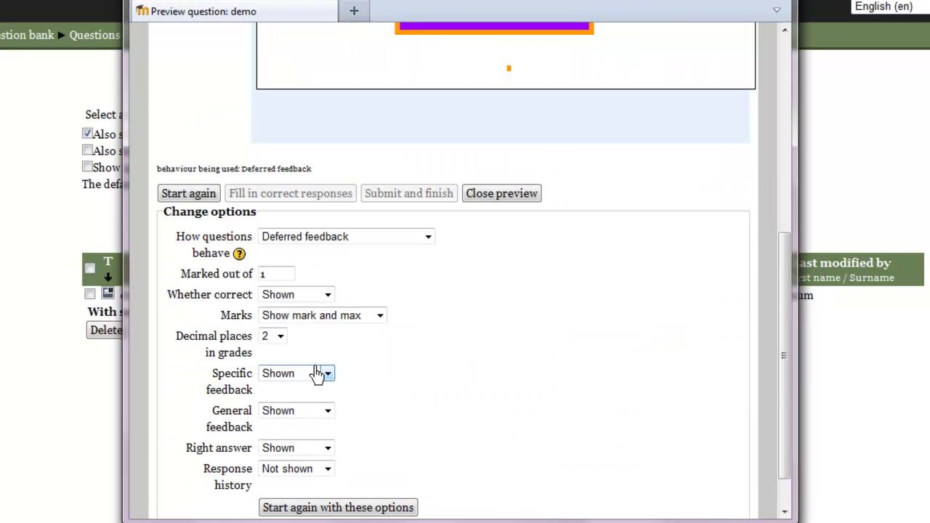
left_click(540, 197)
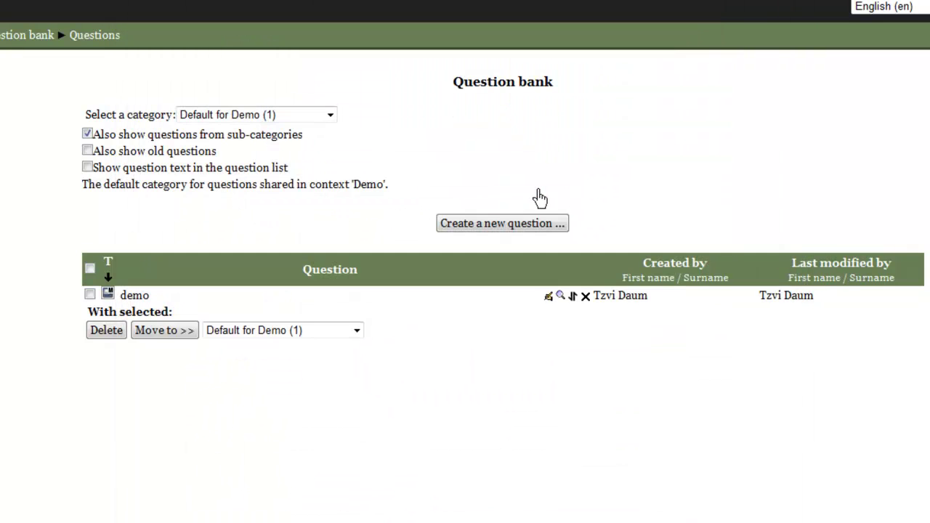
left_click(548, 297)
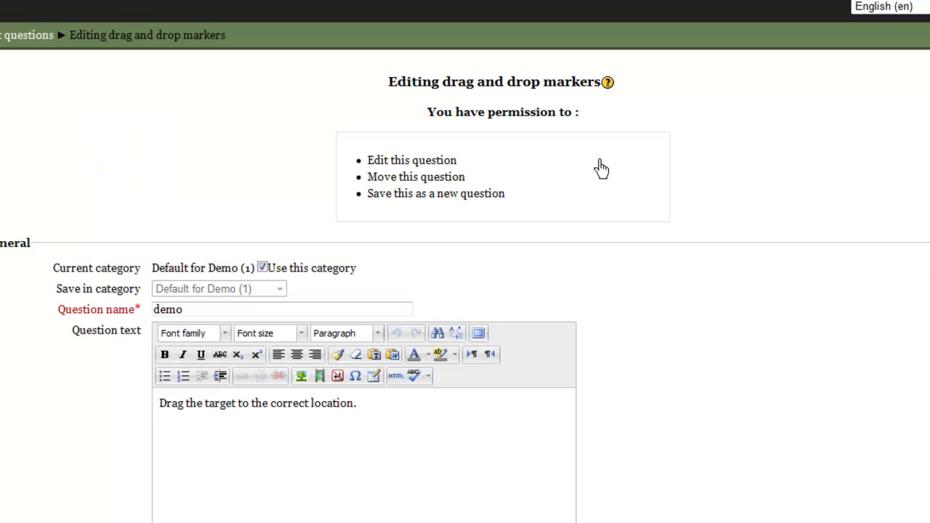
Copy the drop zone 1 coordinates 170,110;65 into the empty coordinates of drop zone 3.
scroll(601, 168, "down", 12)
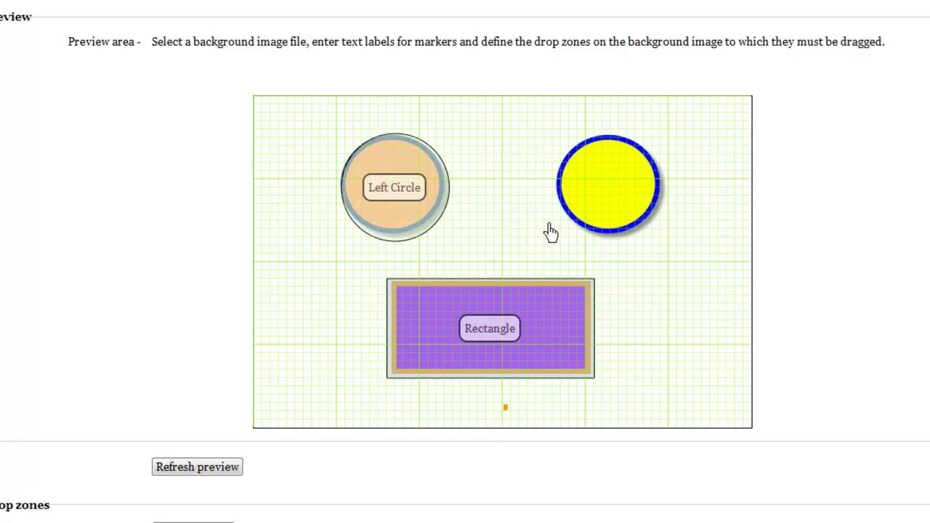
scroll(561, 365, "down", 3)
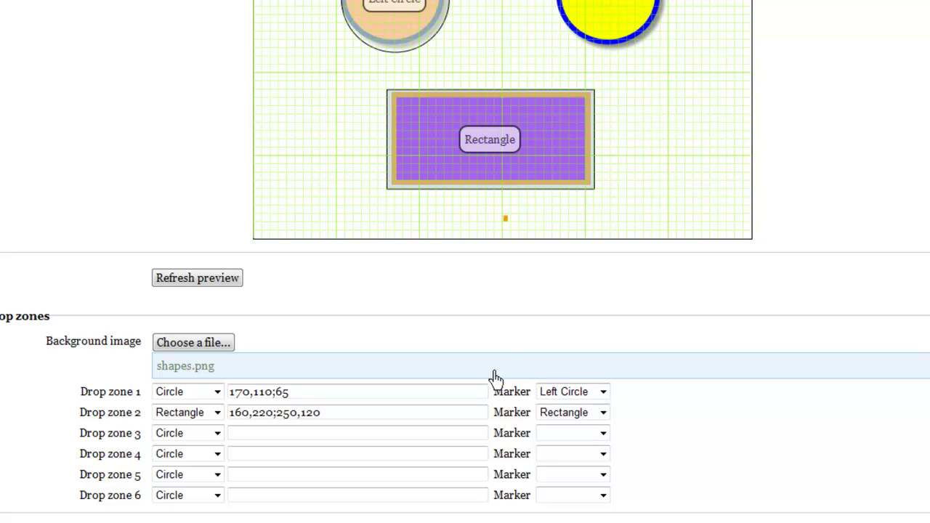
scroll(342, 431, "down", 3)
scroll(342, 434, "up", 3)
left_click_drag(291, 400, 231, 405)
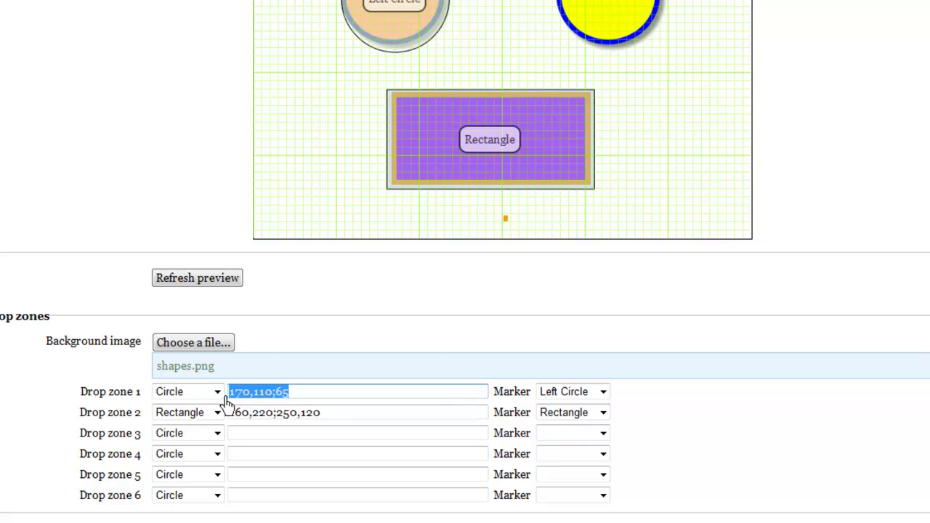
right_click(240, 400)
left_click(284, 210)
left_click(271, 434)
right_click(271, 435)
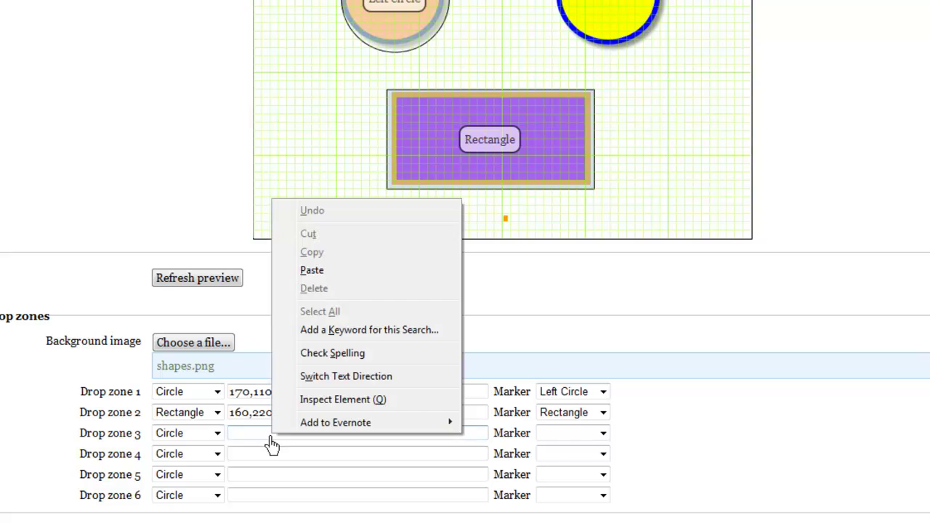
left_click(305, 275)
Adjust the drop zone 3 coordinates to 430,110;65 so the zone covers the yellow circle.
scroll(364, 375, "up", 2)
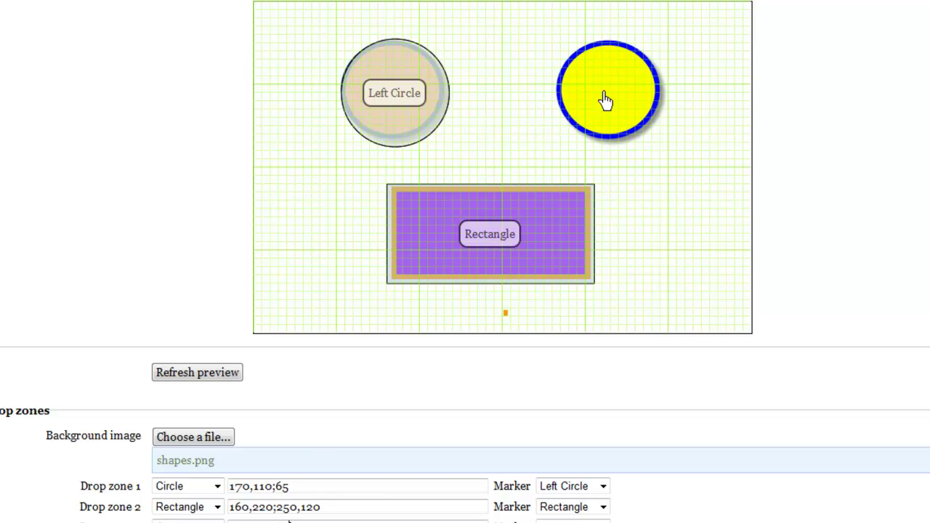
scroll(485, 231, "down", 2)
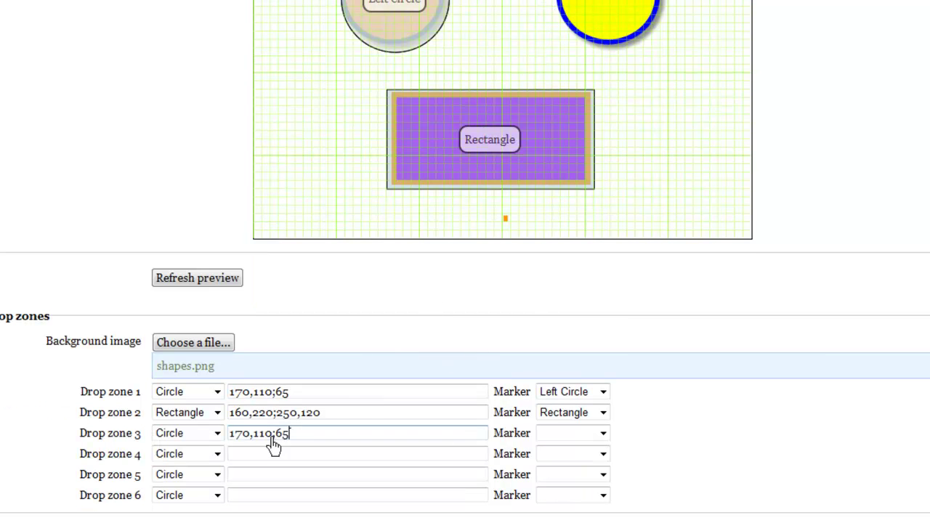
left_click_drag(234, 438, 230, 441)
type("4")
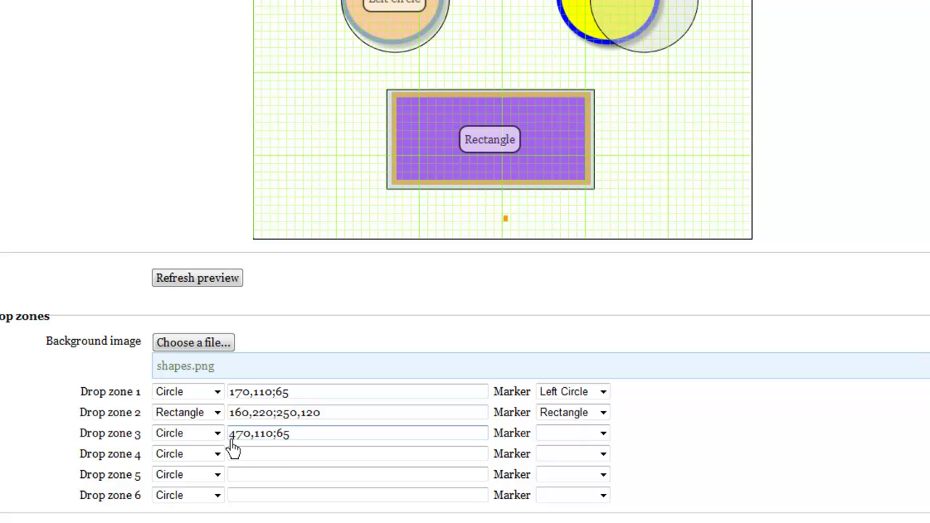
scroll(233, 448, "up", 2)
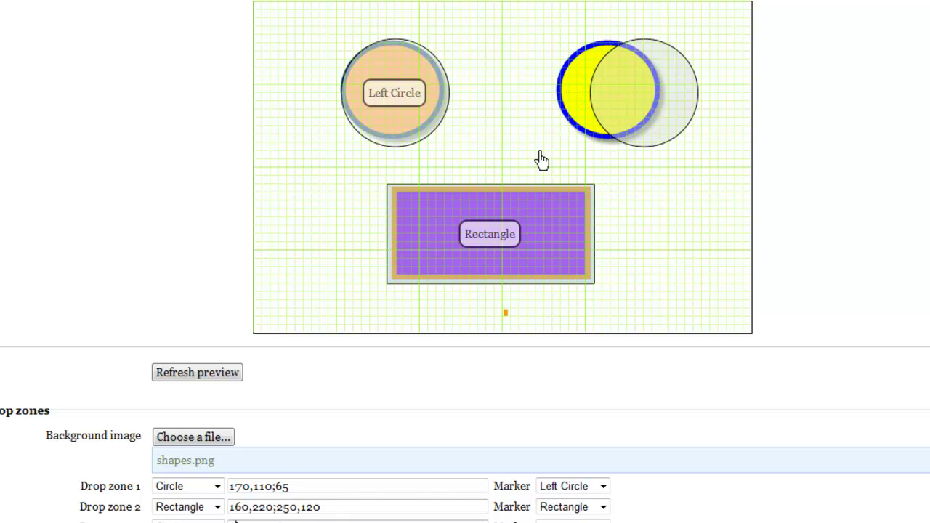
scroll(542, 160, "down", 4)
left_click_drag(235, 344, 243, 346)
type("3")
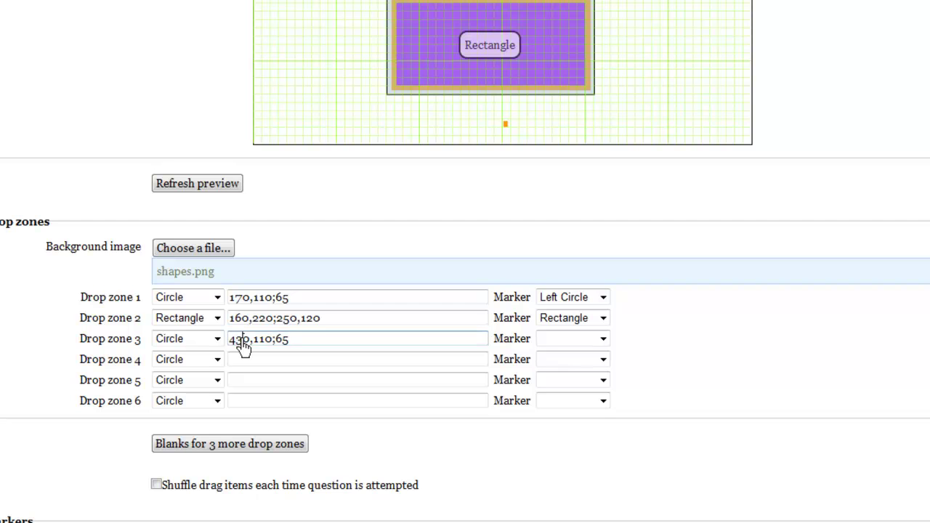
scroll(243, 345, "up", 4)
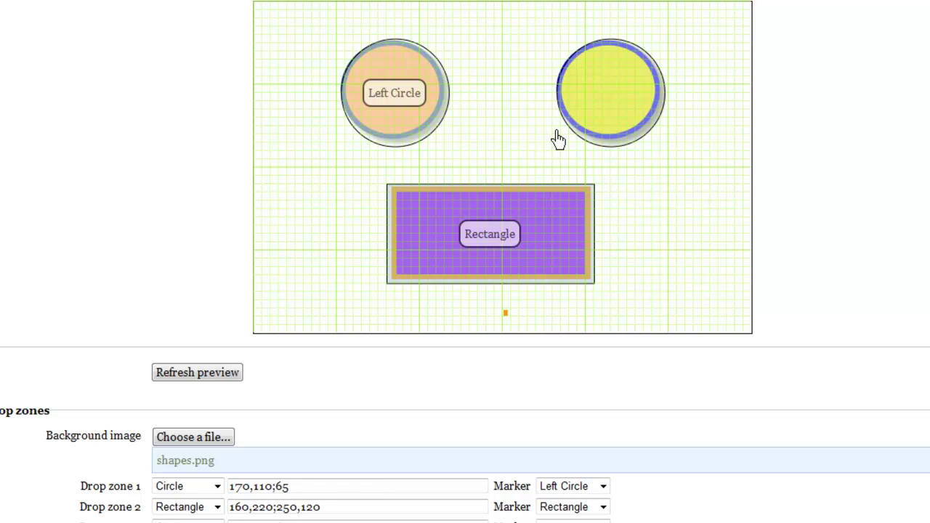
Shorten the marker 1 label to "Circle" and make that marker infinite.
scroll(502, 308, "down", 10)
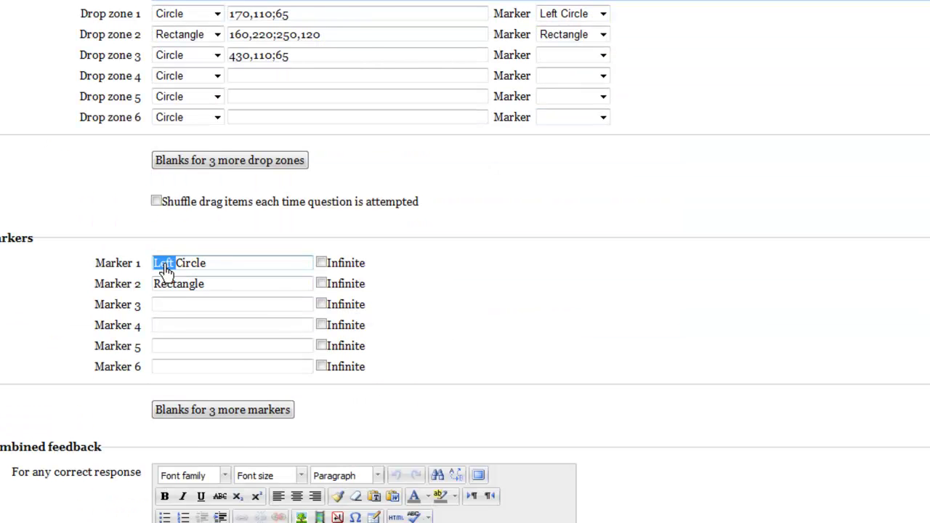
key("BackSpace")
left_click(321, 263)
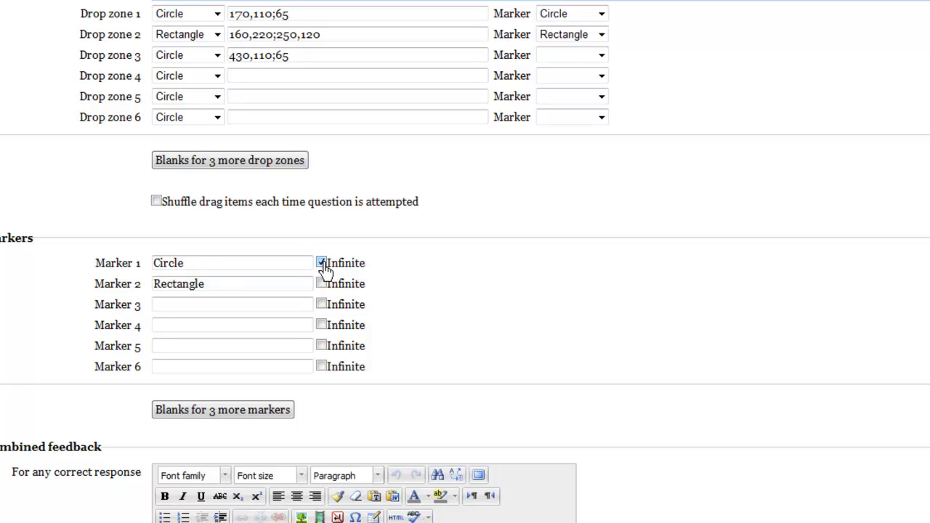
Assign the Circle marker to both drop zone 1 and drop zone 3.
scroll(334, 272, "up", 5)
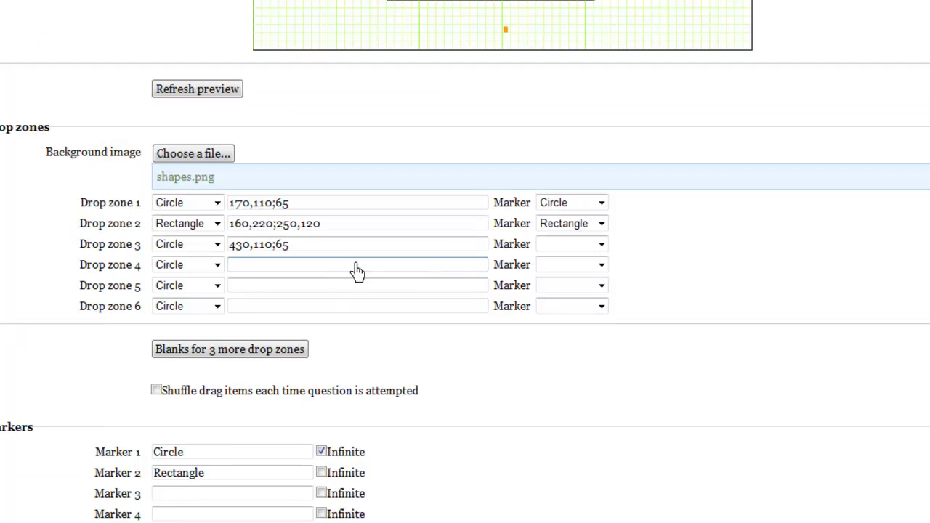
left_click(599, 204)
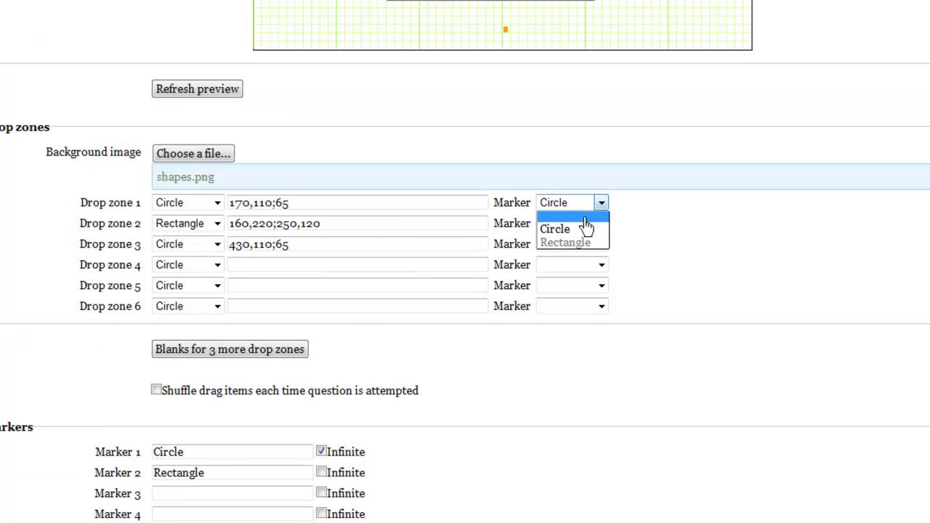
left_click(581, 229)
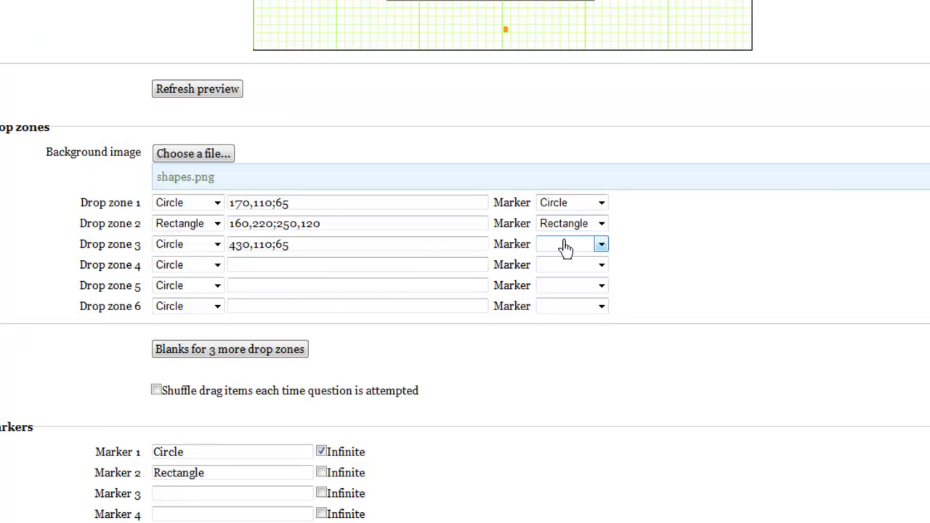
left_click(563, 247)
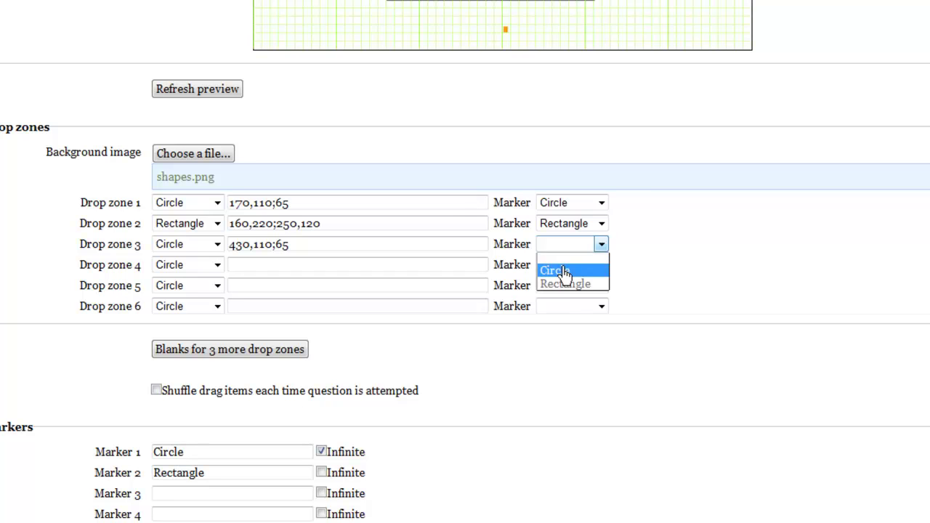
left_click(564, 271)
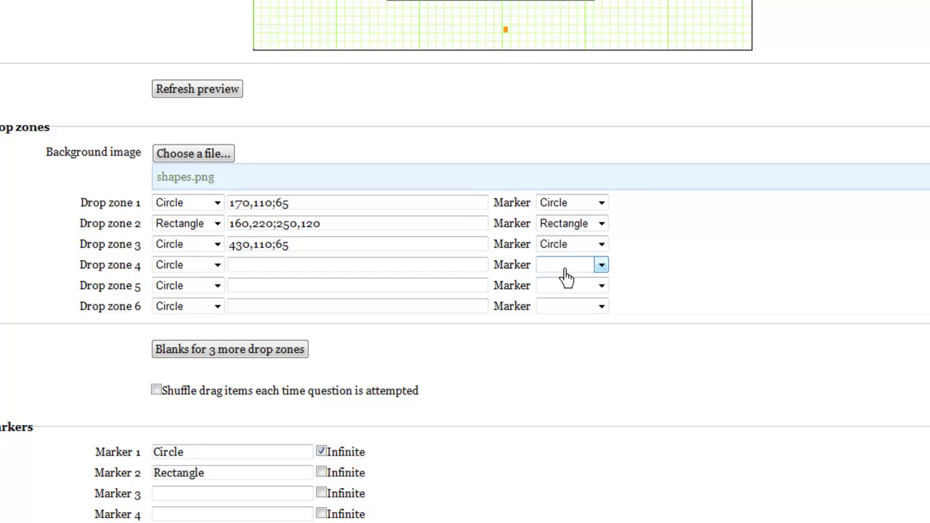
Save the edited demo question and preview it from the question bank.
scroll(519, 369, "down", 15)
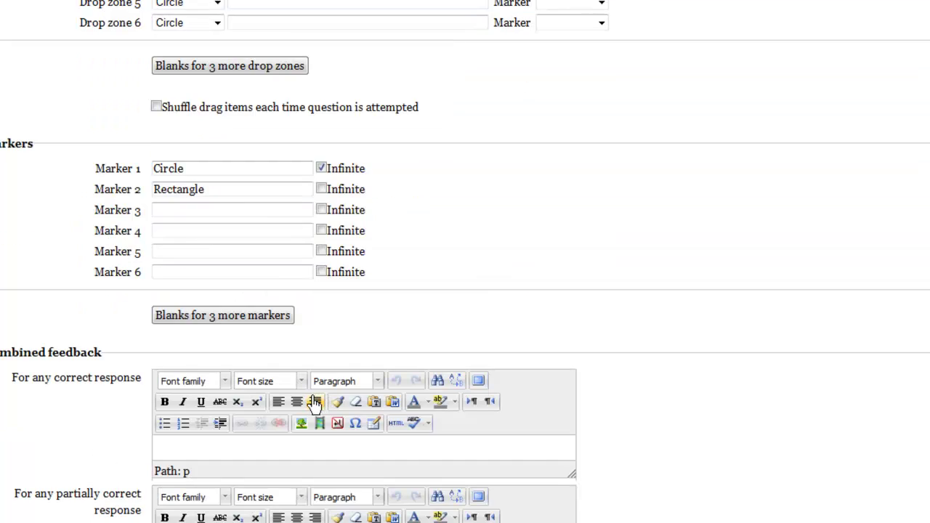
scroll(296, 411, "down", 5)
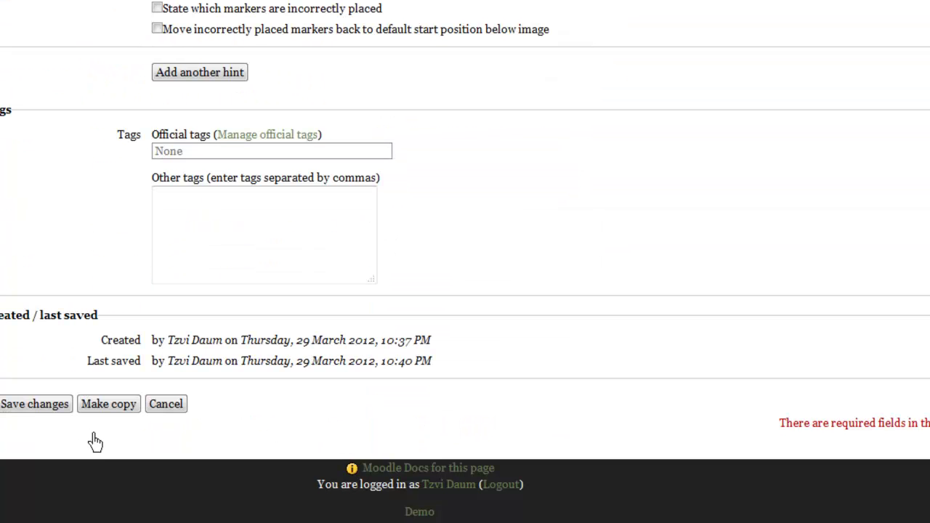
left_click(47, 419)
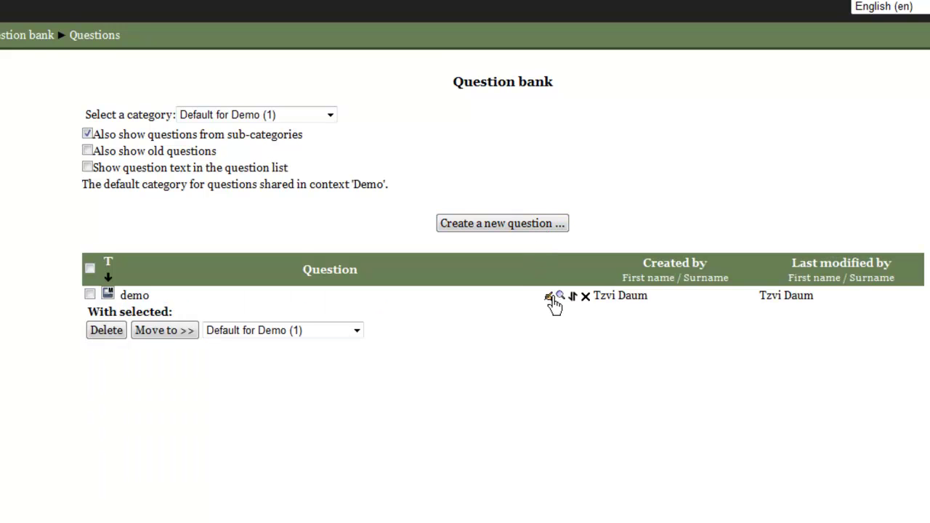
left_click(560, 296)
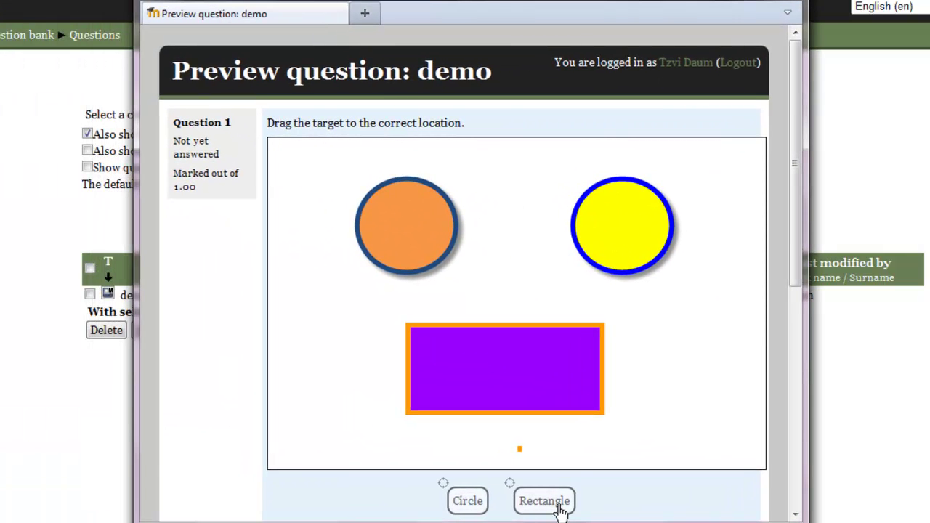
Place the Rectangle marker on the purple rectangle and one Circle marker on each of the orange and yellow circles.
left_click_drag(562, 504, 547, 394)
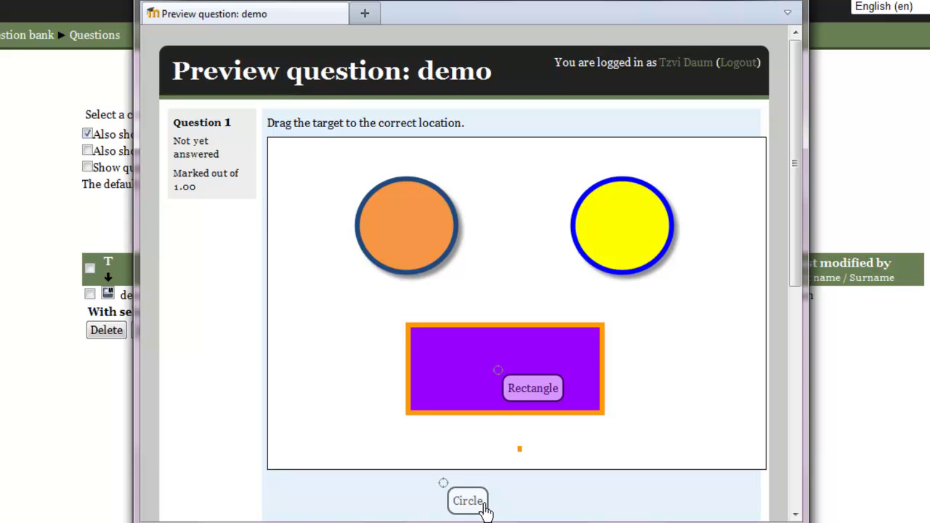
left_click_drag(480, 504, 482, 484)
left_click_drag(484, 487, 442, 261)
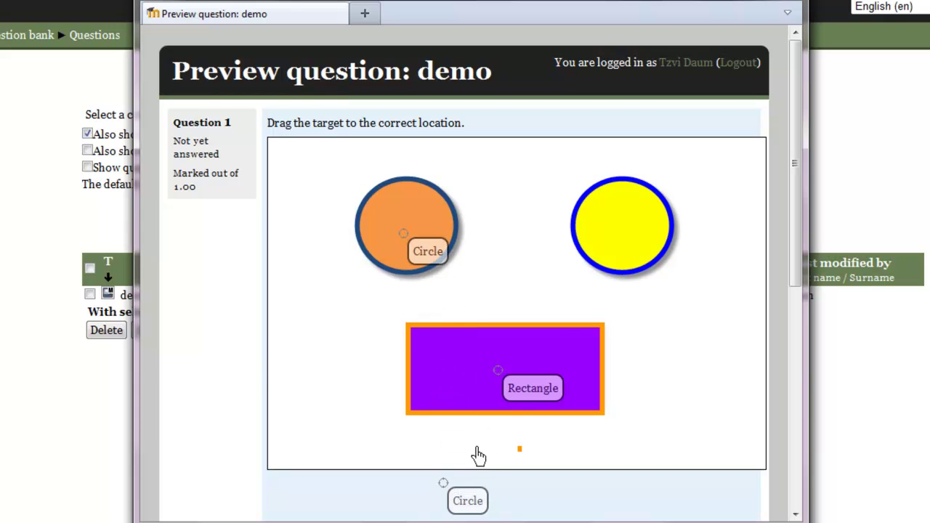
left_click_drag(469, 501, 452, 239)
left_click_drag(419, 266, 630, 258)
scroll(443, 453, "down", 2)
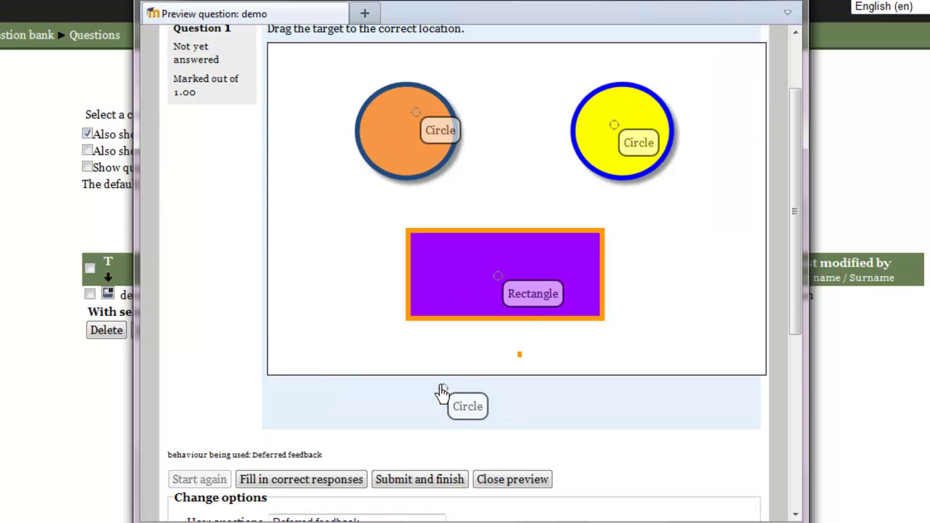
Submit and finish the answered preview attempt to have it graded, and start the question preview again.
left_click(420, 480)
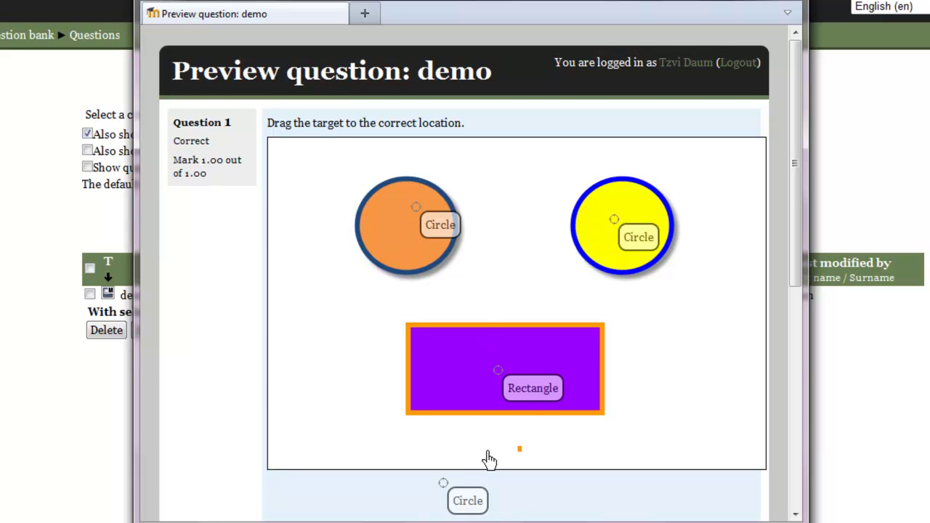
scroll(489, 459, "down", 2)
left_click(219, 486)
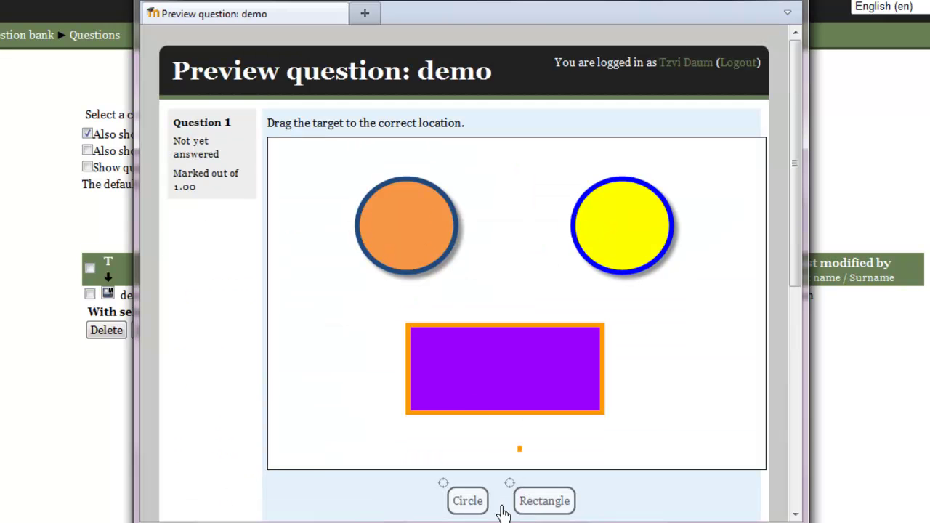
Place Circle markers on the orange circle and the purple rectangle, and the Rectangle marker on the yellow circle.
left_click_drag(473, 510, 437, 265)
left_click_drag(536, 505, 629, 266)
left_click_drag(467, 501, 511, 393)
Submit the deliberately mismatched attempt for grading, and close the question preview to return to the question bank.
scroll(247, 429, "down", 3)
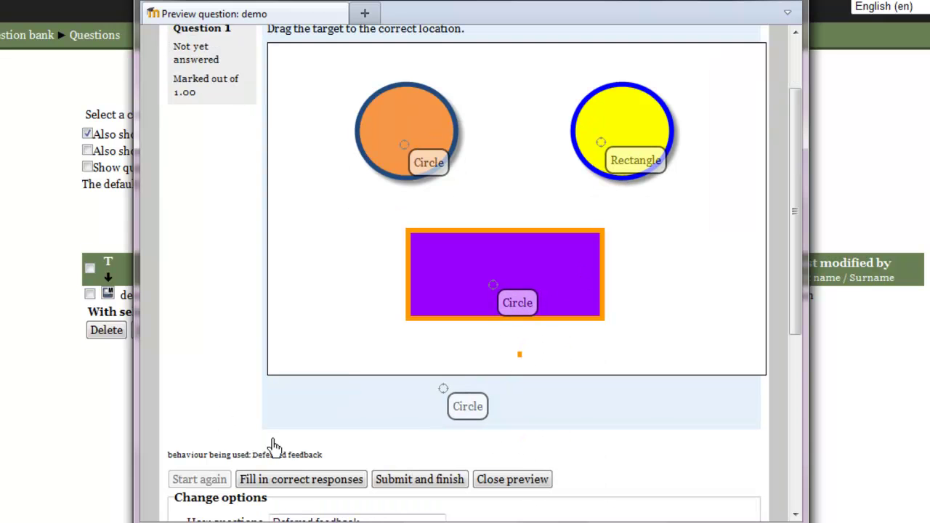
left_click(441, 491)
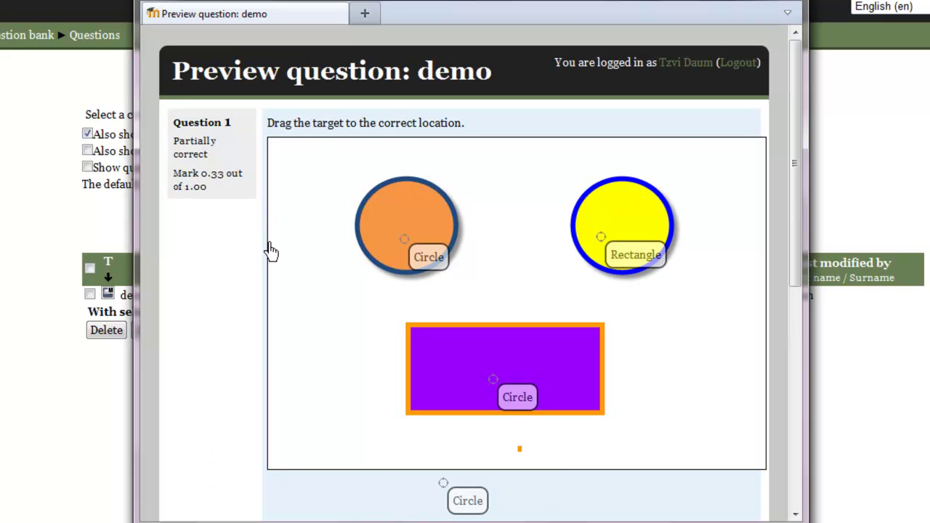
scroll(270, 251, "down", 5)
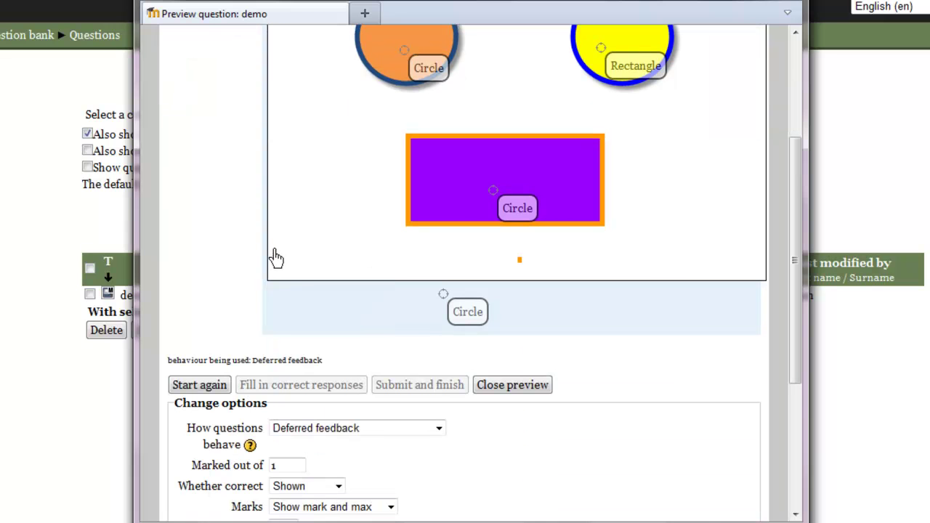
left_click(514, 391)
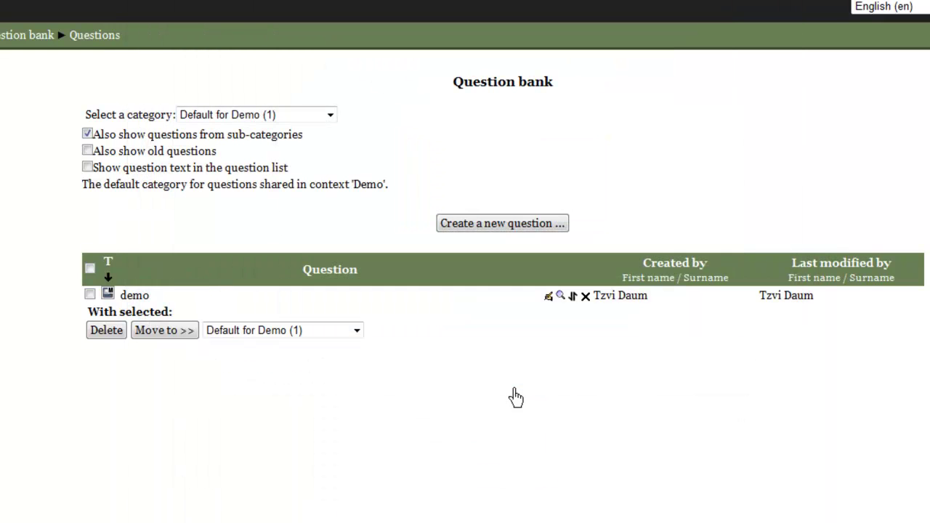